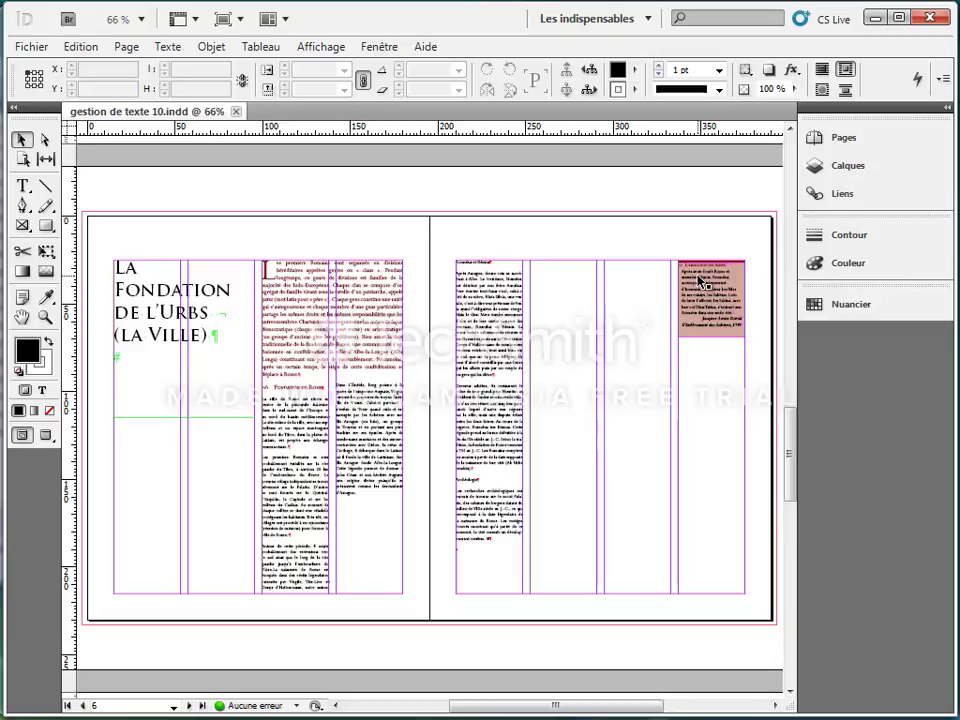
Copy the "Fondation de Rome" heading's formatting onto the "Romulus et Rémus" and "Archéologie" headings with the Eyedropper tool
{"action": "mouse_move", "coordinate": [790, 430]}
{"action": "left_mouse_down"}
{"action": "mouse_move", "coordinate": [791, 590]}
{"action": "mouse_move", "coordinate": [799, 429]}
{"action": "left_mouse_up"}
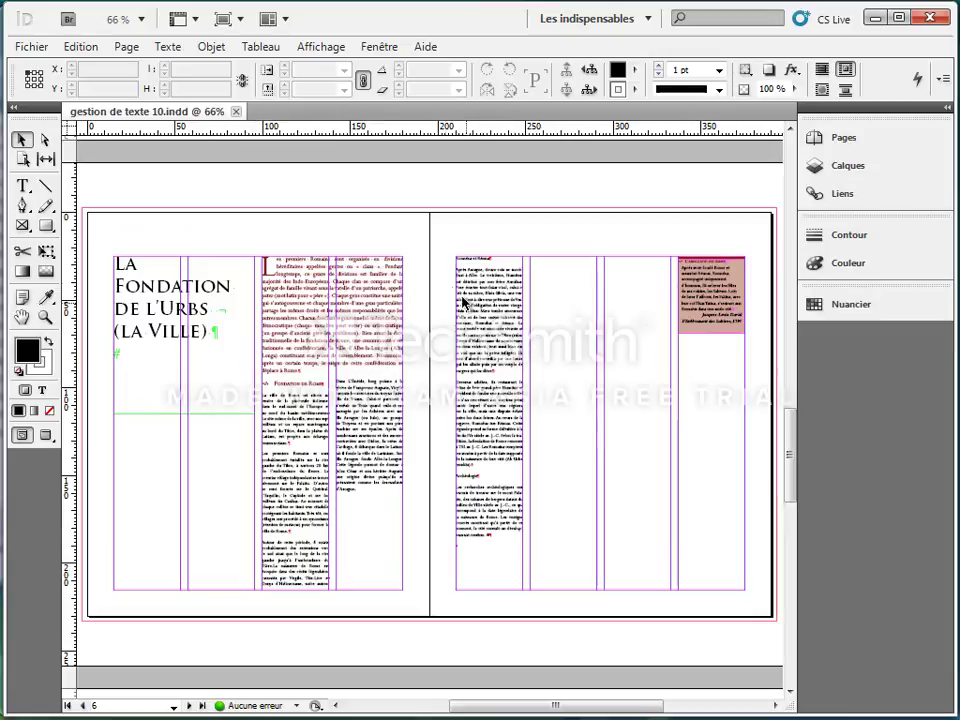
{"action": "left_click", "coordinate": [45, 317]}
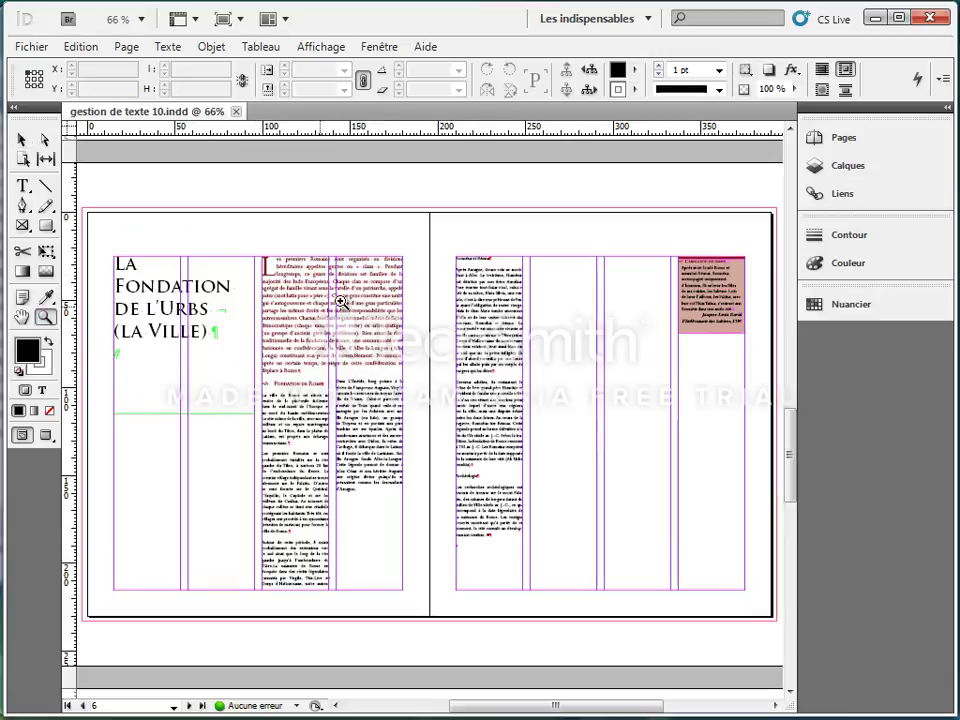
{"action": "left_click_drag", "start_coordinate": [321, 222], "coordinate": [551, 487]}
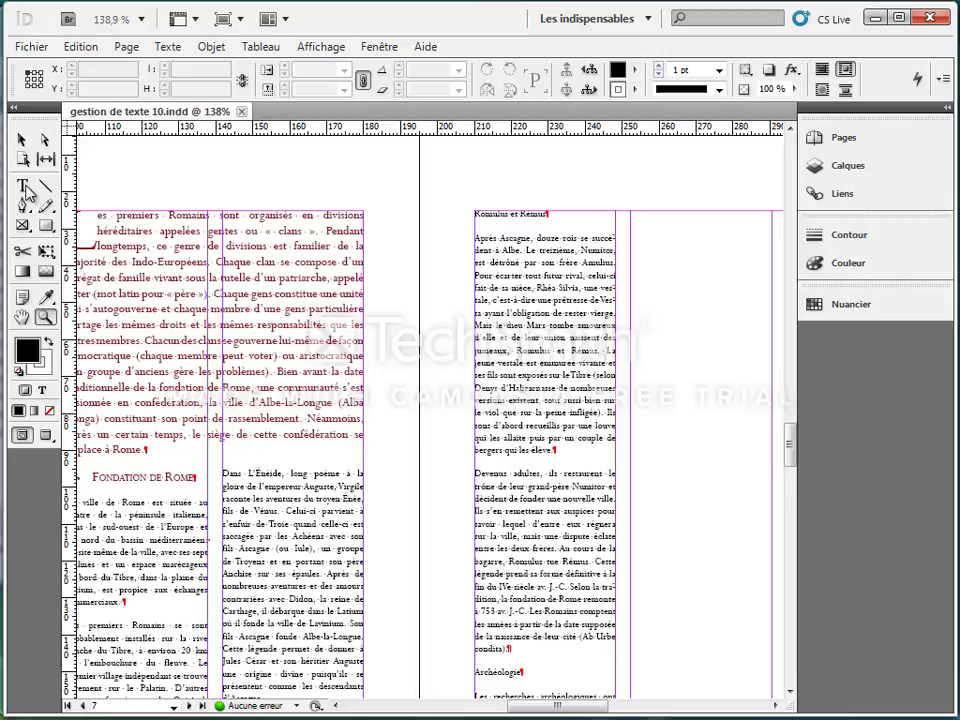
{"action": "left_click", "coordinate": [24, 187]}
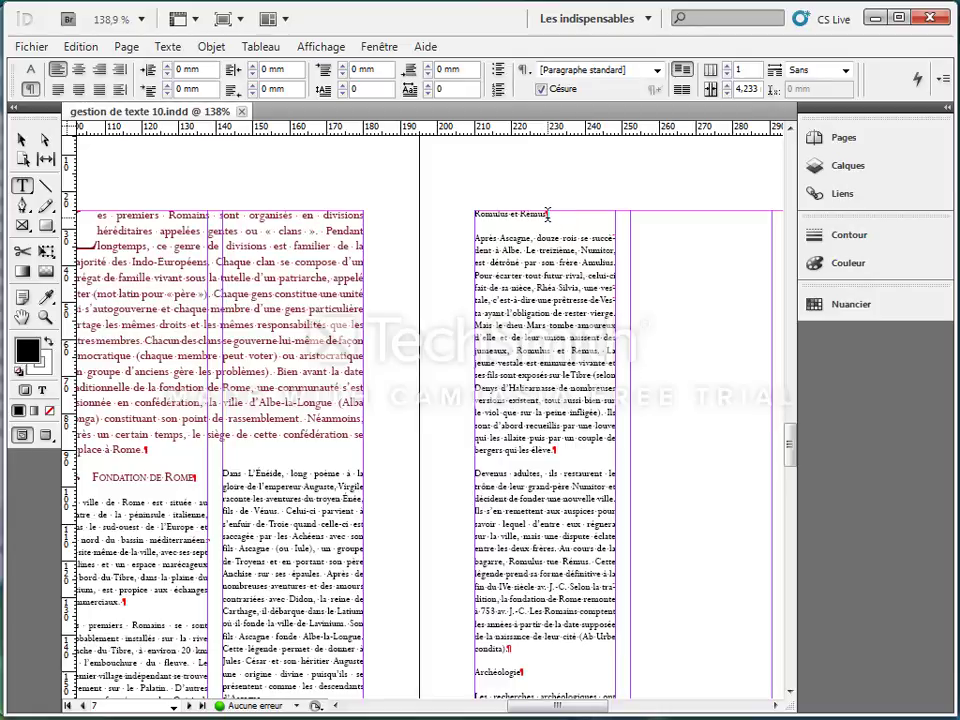
{"action": "left_click_drag", "start_coordinate": [547, 214], "coordinate": [491, 216]}
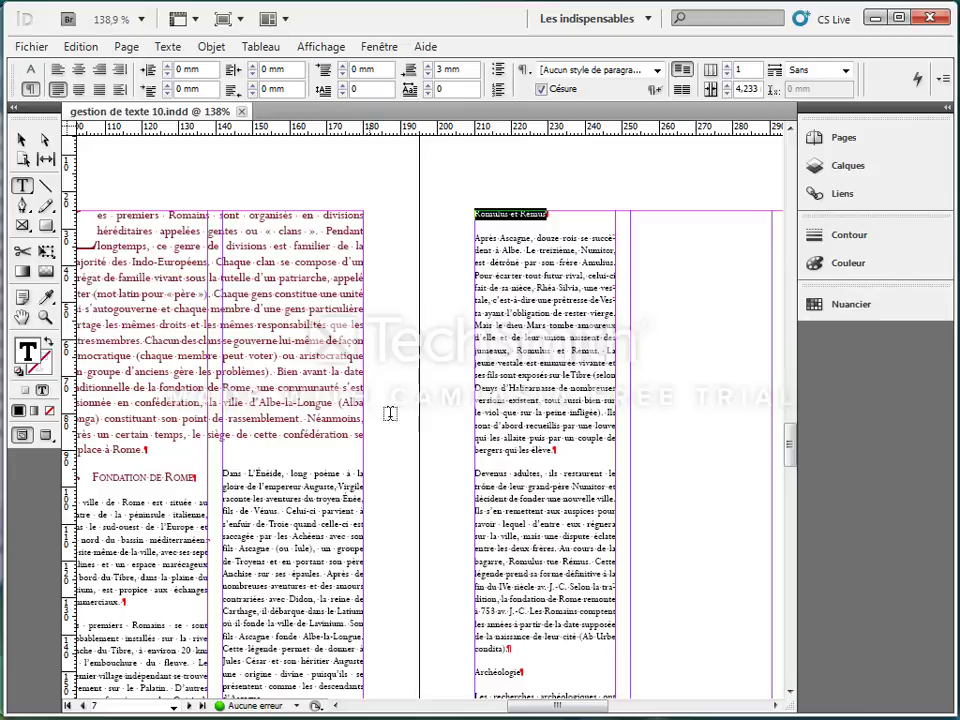
{"action": "left_click", "coordinate": [48, 298]}
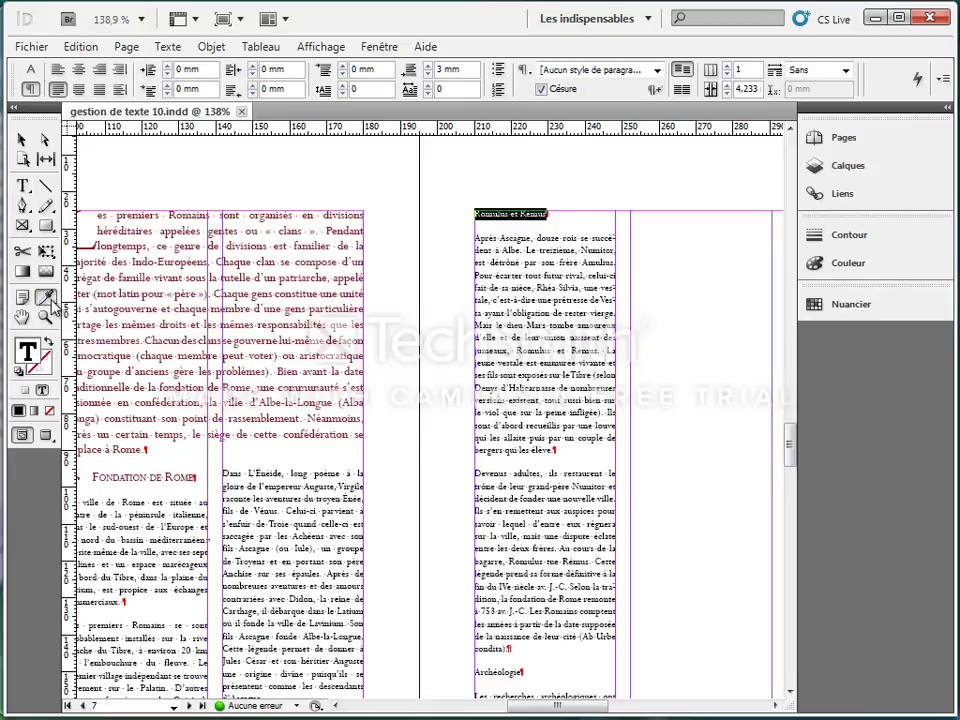
{"action": "left_click", "coordinate": [134, 475]}
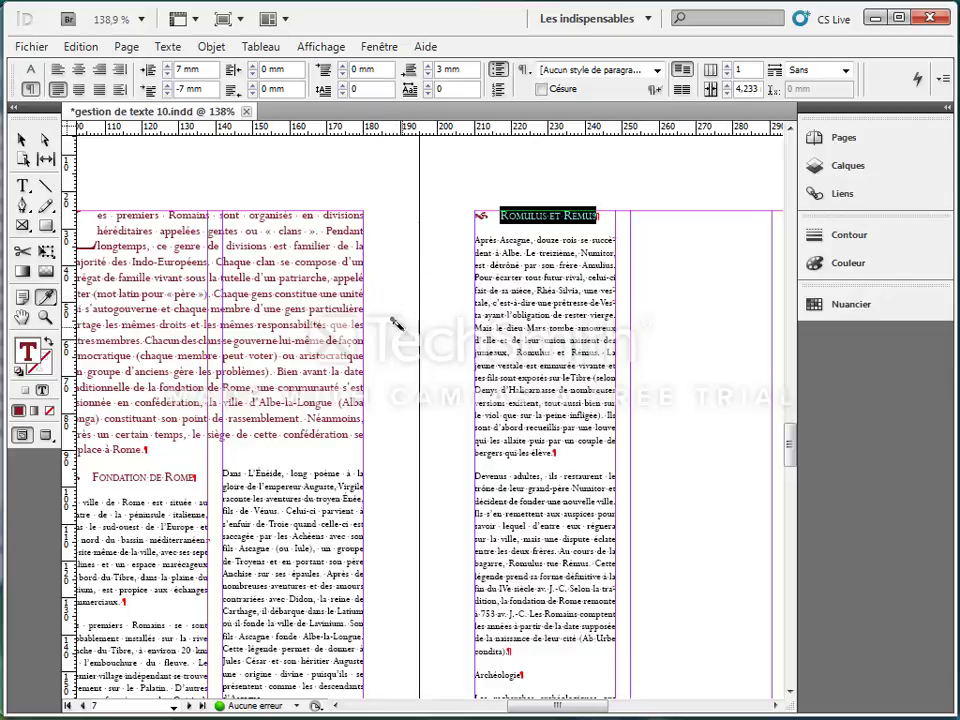
{"action": "left_click", "coordinate": [512, 670]}
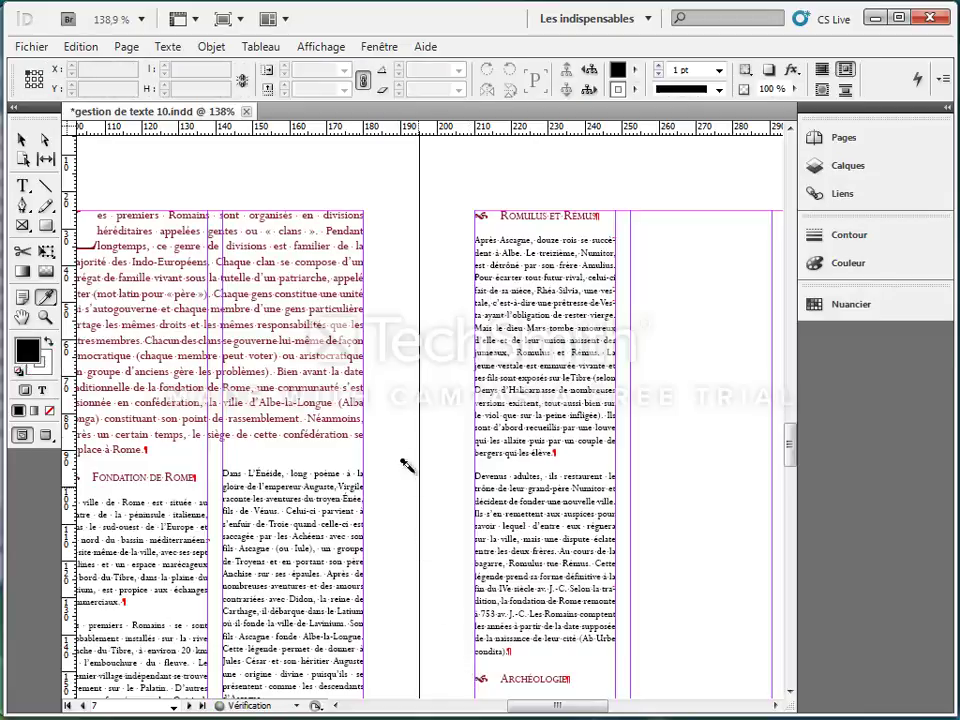
Apply the sampled heading formatting to "Familles patriciennes et leur division en curies" on page 8
{"action": "scroll", "coordinate": [350, 342], "scroll_direction": "down", "scroll_amount": 15}
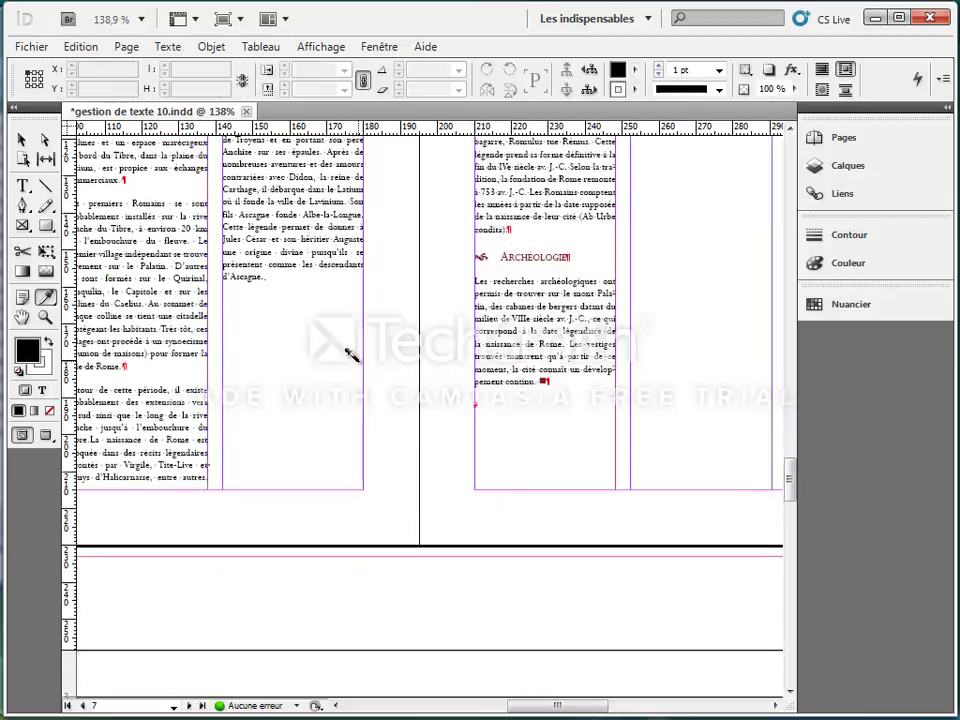
{"action": "scroll", "coordinate": [356, 361], "scroll_direction": "down", "scroll_amount": 6}
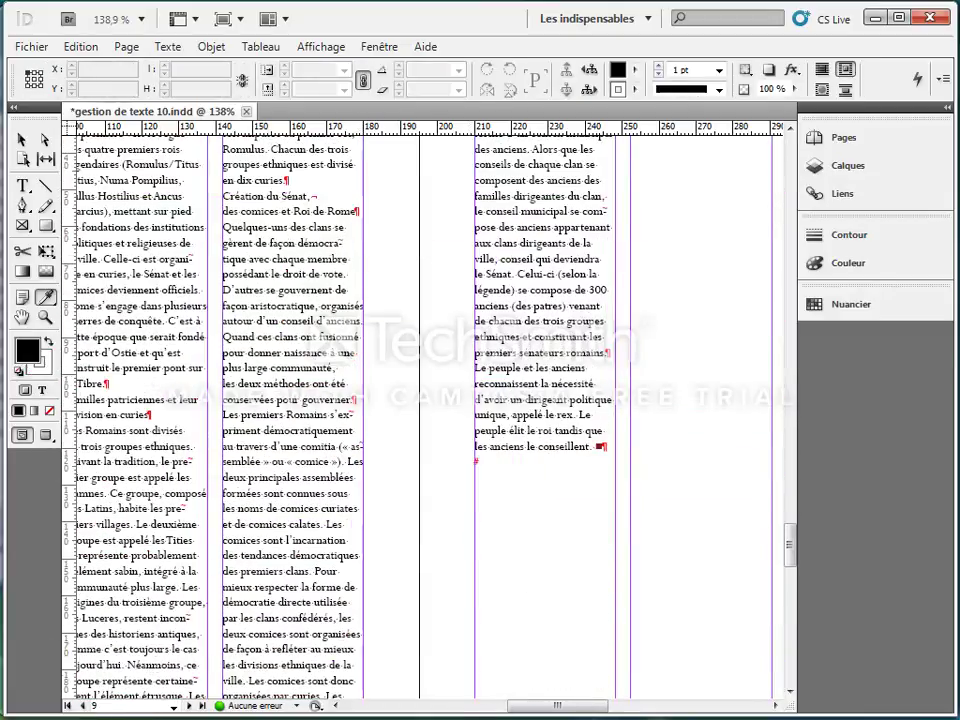
{"action": "scroll", "coordinate": [549, 706], "scroll_direction": "left", "scroll_amount": 4}
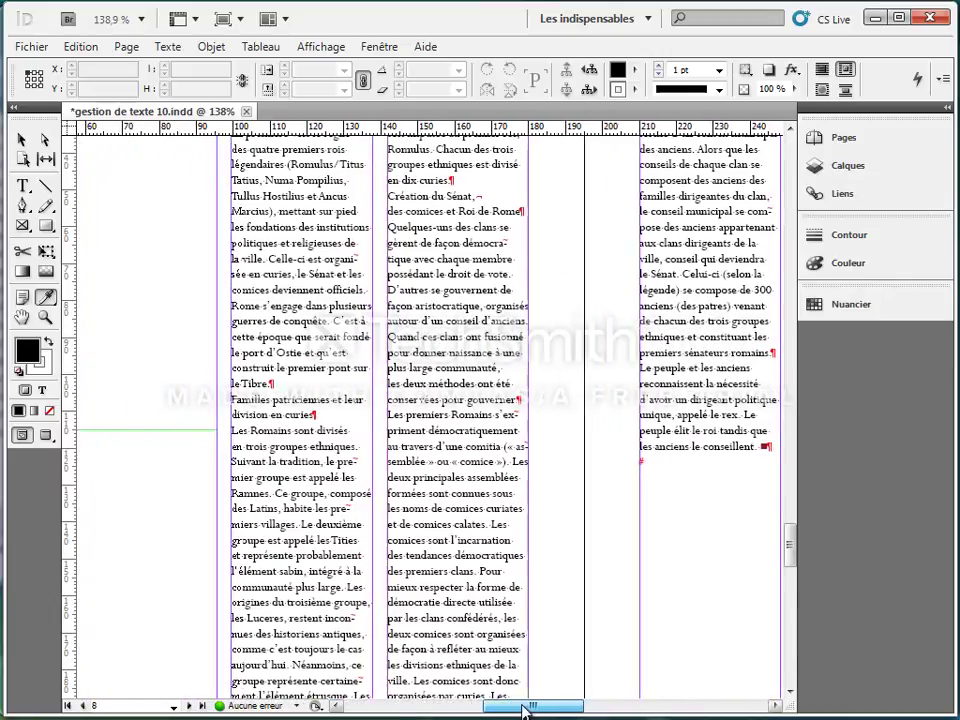
{"action": "double_click", "coordinate": [302, 408]}
{"action": "left_click_drag", "start_coordinate": [302, 410], "coordinate": [216, 393]}
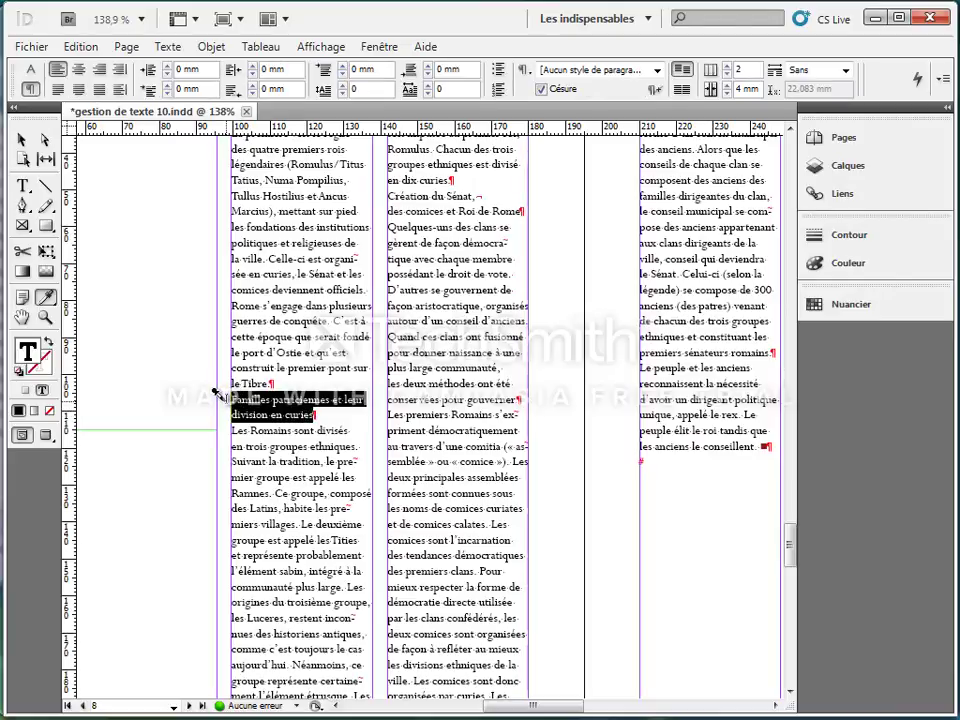
{"action": "key", "text": "ctrl+KP_1"}
{"action": "key", "text": "Escape"}
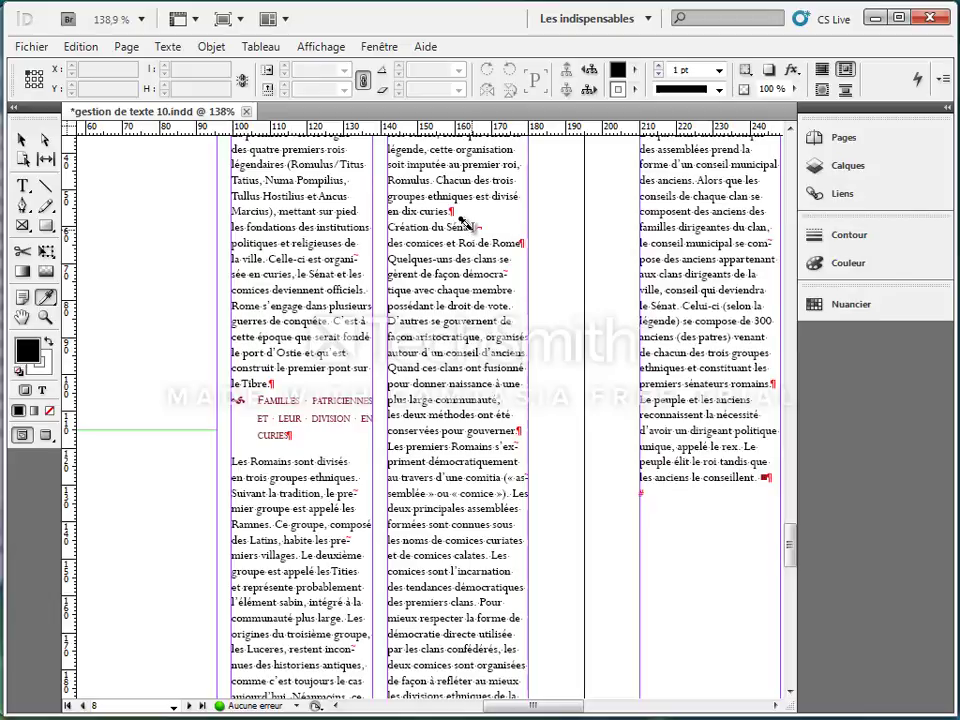
Apply the sampled heading formatting to "Création du Sénat, des comices et Roi de Rome"
{"action": "double_click", "coordinate": [520, 243]}
{"action": "left_click_drag", "start_coordinate": [520, 243], "coordinate": [388, 226]}
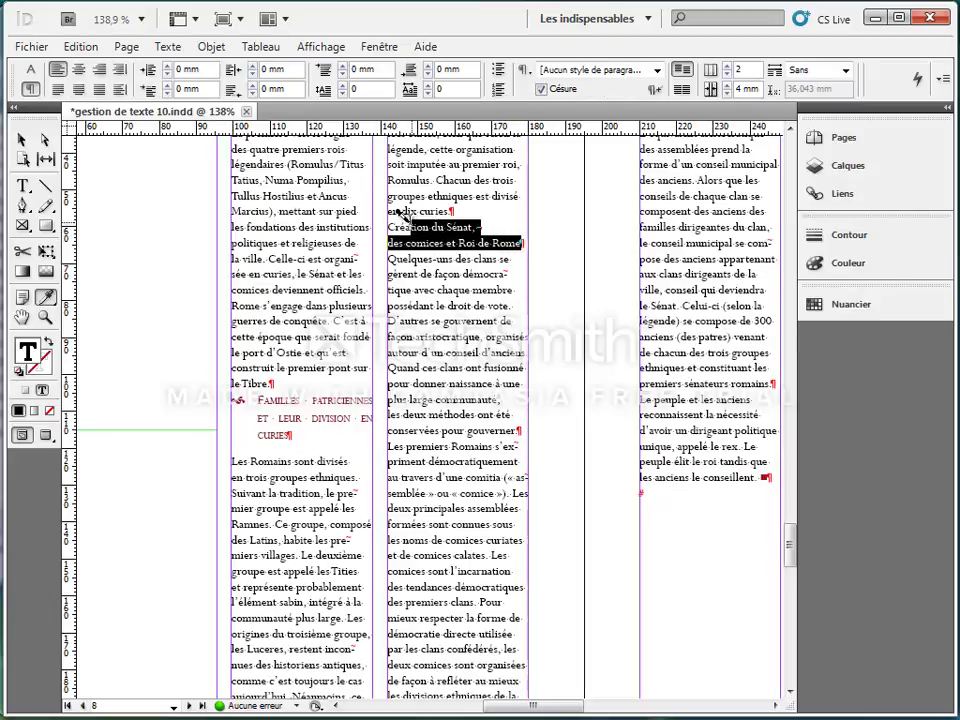
{"action": "key", "text": "ctrl+KP_1"}
{"action": "key", "text": "Escape"}
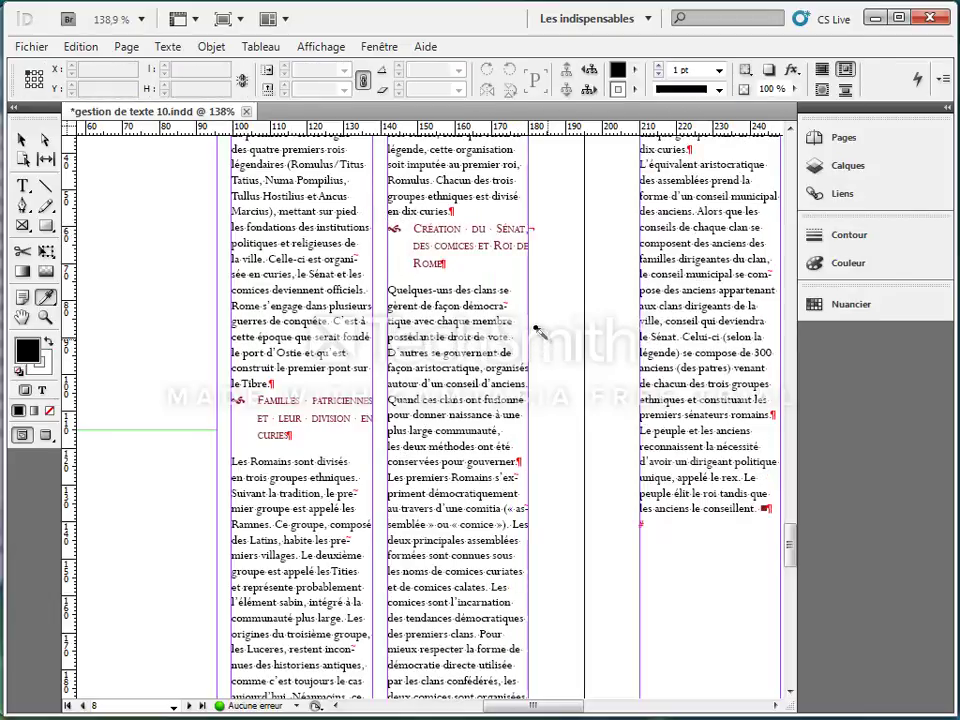
Apply the sampled heading formatting to "Apparition de la classe plébéienne" on page 10
{"action": "scroll", "coordinate": [537, 330], "scroll_direction": "down", "scroll_amount": 15}
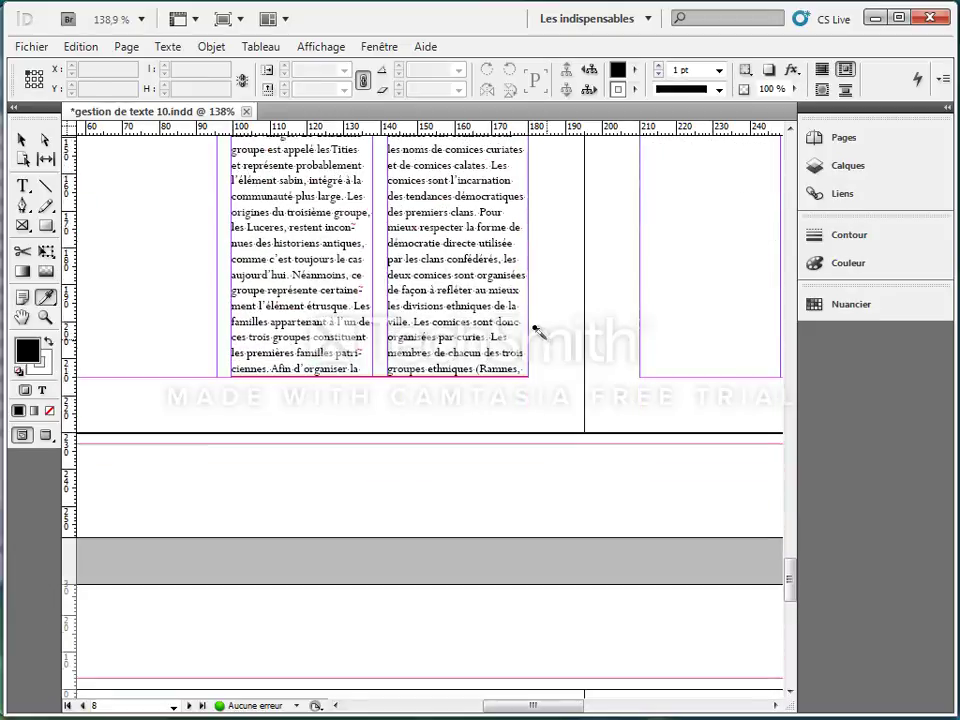
{"action": "scroll", "coordinate": [537, 330], "scroll_direction": "down", "scroll_amount": 2}
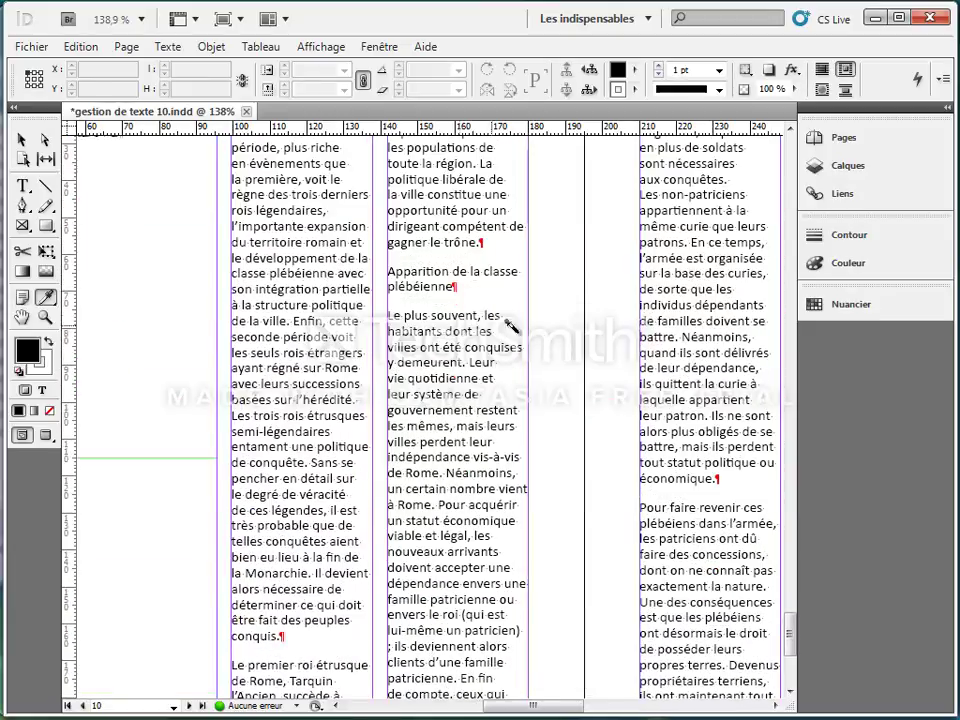
{"action": "double_click", "coordinate": [450, 284]}
{"action": "left_click_drag", "start_coordinate": [450, 284], "coordinate": [372, 266]}
Apply the sampled heading formatting to "Réorganisation servienne de l'armée" on page 11
{"action": "scroll", "coordinate": [439, 476], "scroll_direction": "down", "scroll_amount": 5}
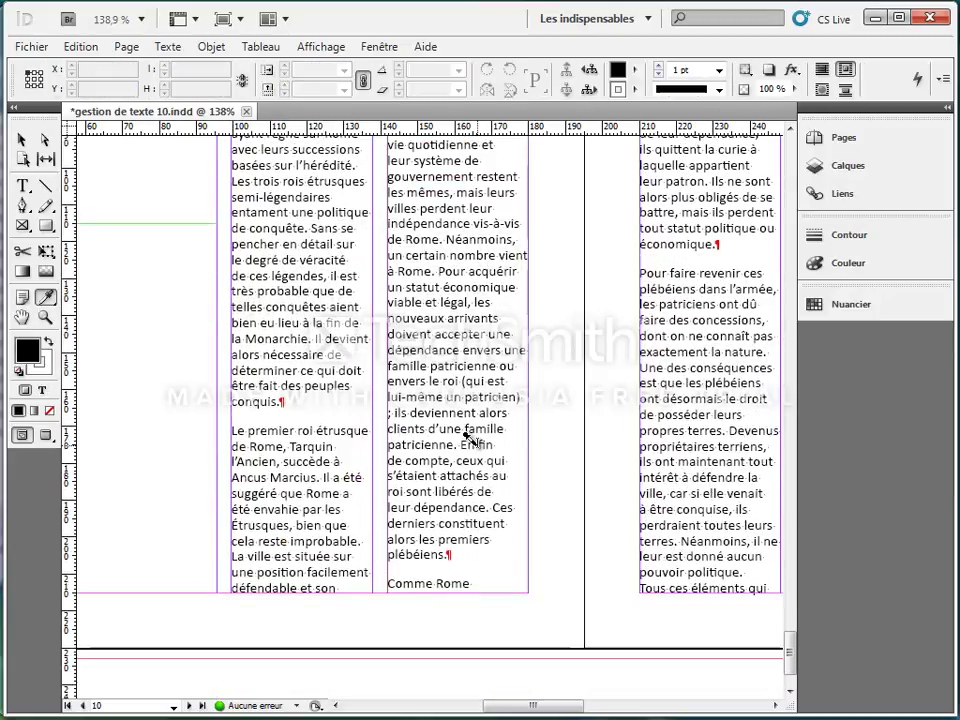
{"action": "scroll", "coordinate": [495, 454], "scroll_direction": "up", "scroll_amount": 8}
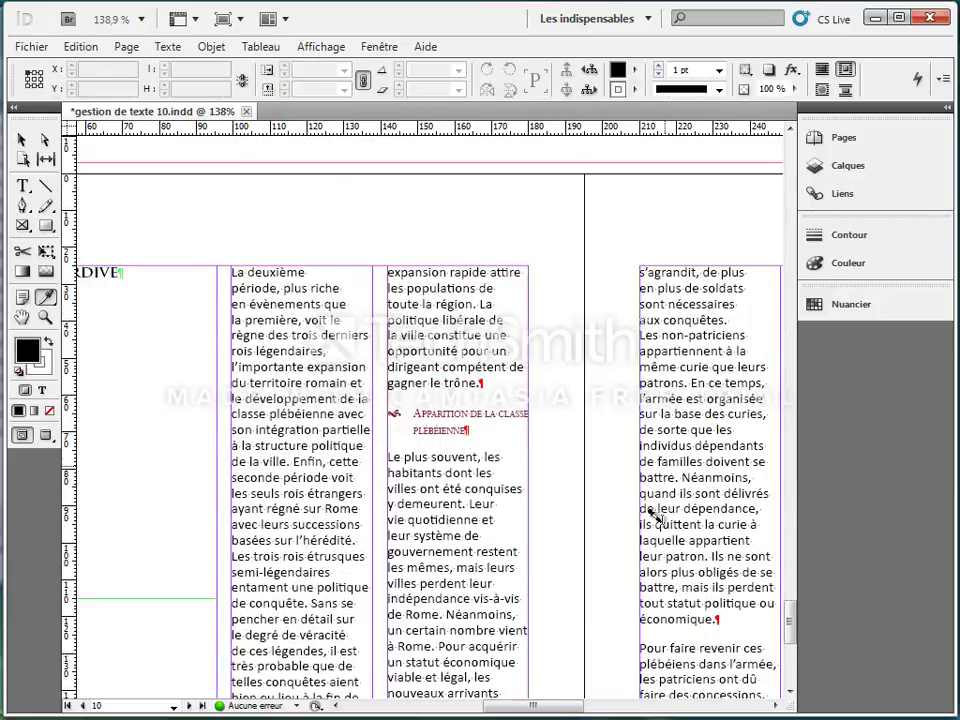
{"action": "scroll", "coordinate": [640, 270], "scroll_direction": "right", "scroll_amount": 6}
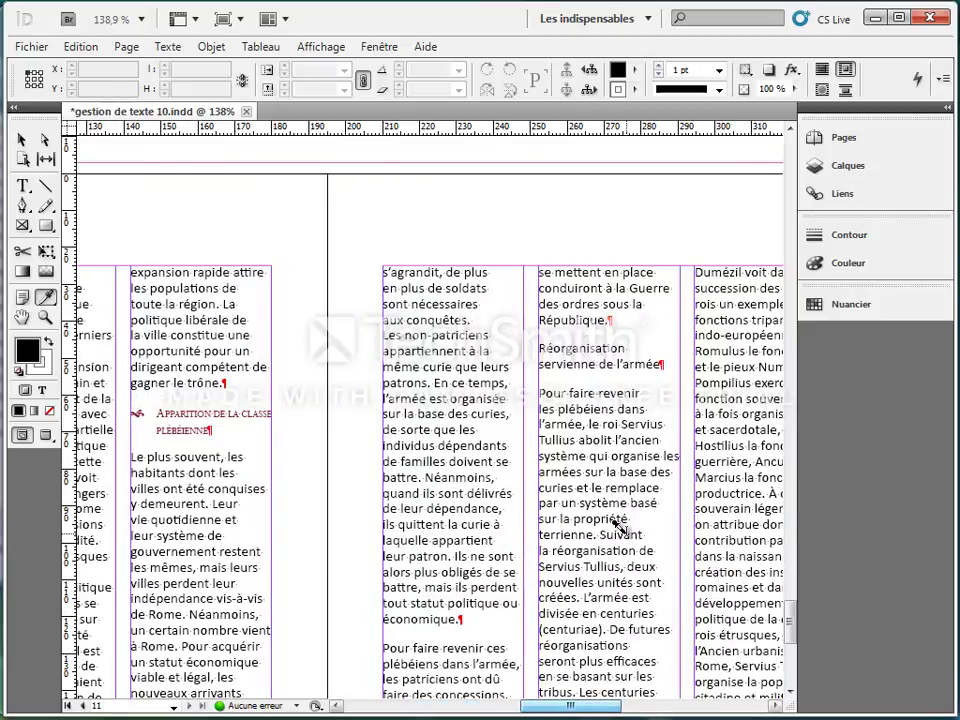
{"action": "scroll", "coordinate": [640, 270], "scroll_direction": "down", "scroll_amount": 3}
{"action": "double_click", "coordinate": [655, 221]}
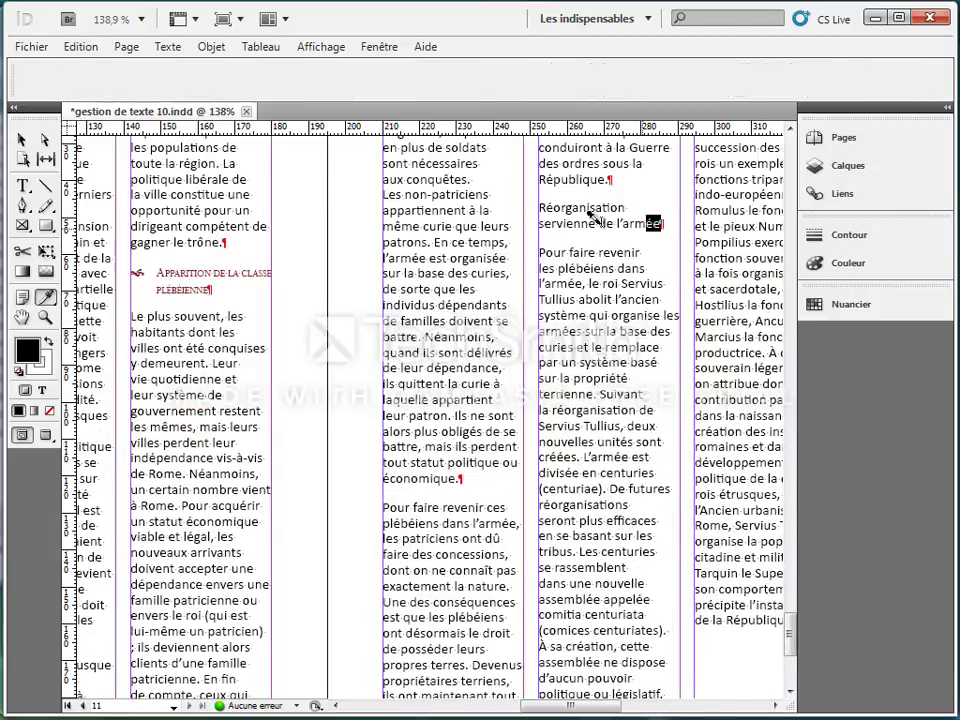
{"action": "left_click_drag", "start_coordinate": [655, 221], "coordinate": [529, 189]}
{"action": "key", "text": "ctrl+1"}
Apply the sampled heading formatting to "Des rois mythologiques" near the bottom of page 11
{"action": "scroll", "coordinate": [597, 459], "scroll_direction": "down", "scroll_amount": 3}
{"action": "scroll", "coordinate": [597, 459], "scroll_direction": "down", "scroll_amount": 4}
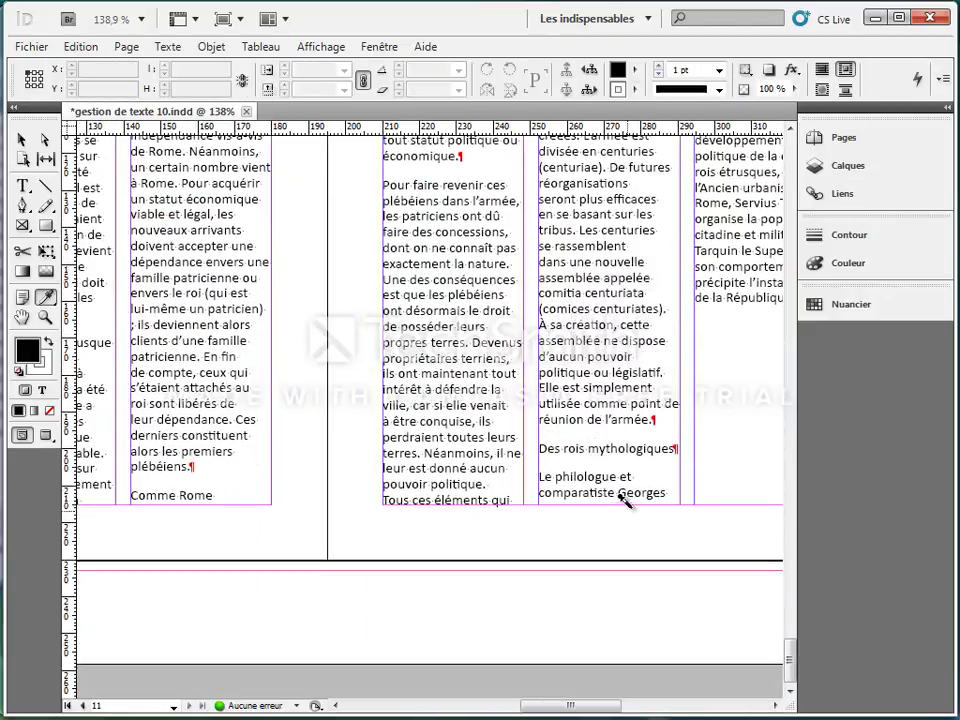
{"action": "left_click_drag", "start_coordinate": [676, 448], "coordinate": [529, 439]}
{"action": "key", "text": "ctrl+2"}
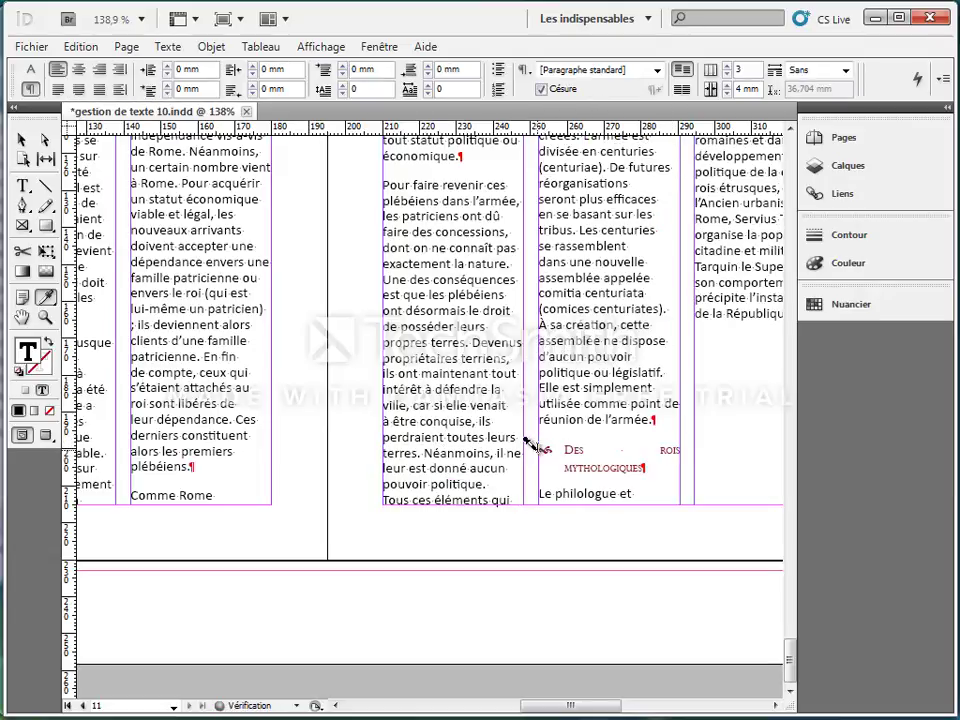
{"action": "key", "text": "Escape"}
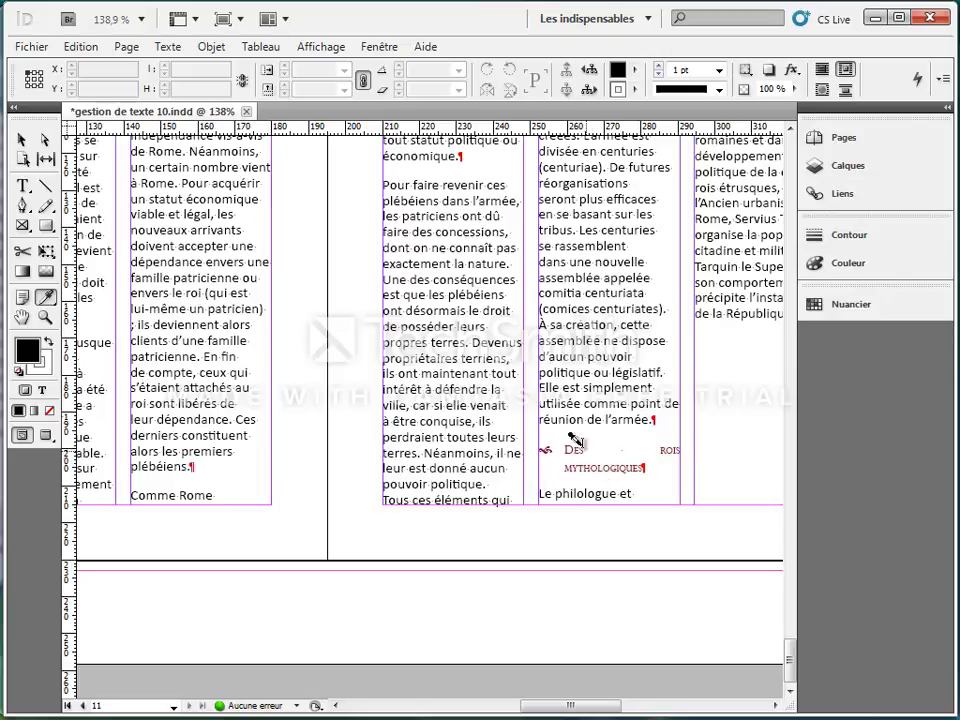
Left-align the "Des rois mythologiques" heading and set its leading to 11 pt
{"action": "left_click", "coordinate": [23, 184]}
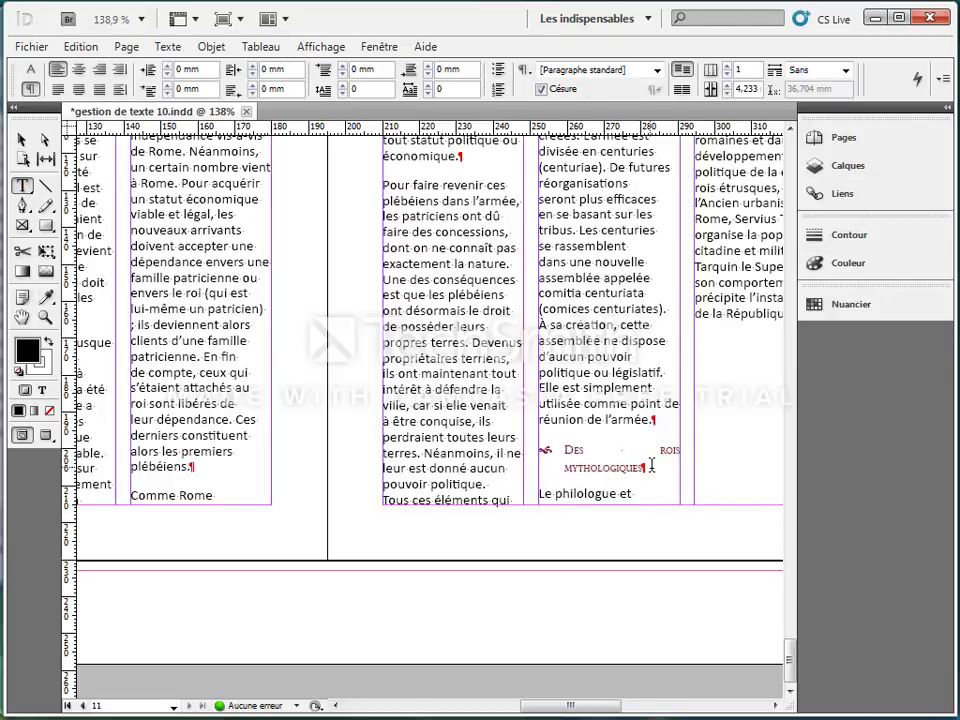
{"action": "left_click_drag", "start_coordinate": [677, 456], "coordinate": [579, 450]}
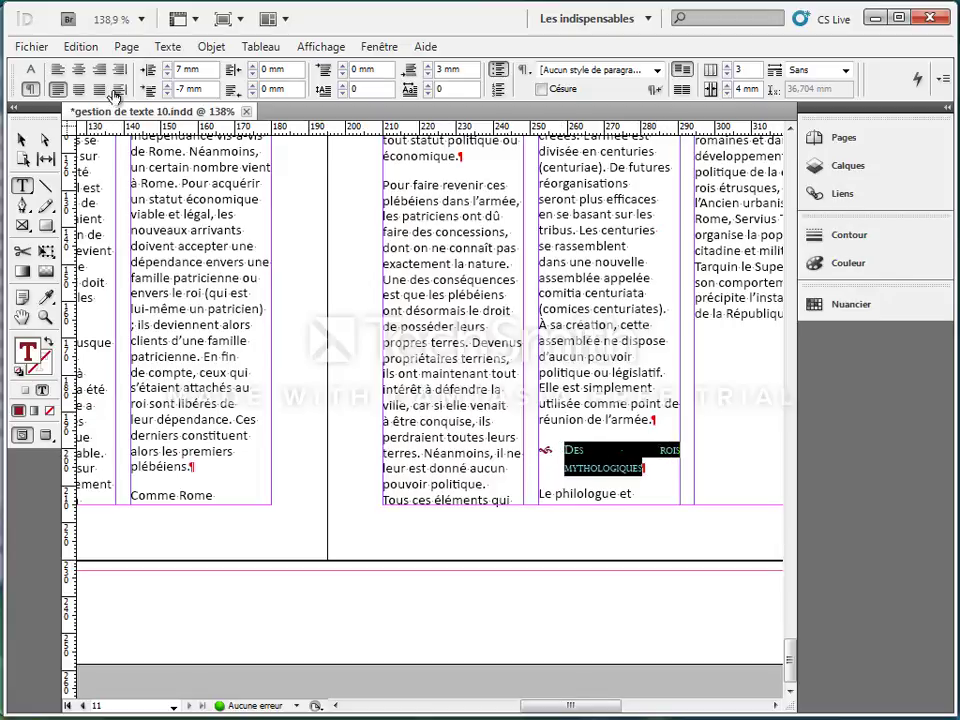
{"action": "left_click", "coordinate": [58, 70]}
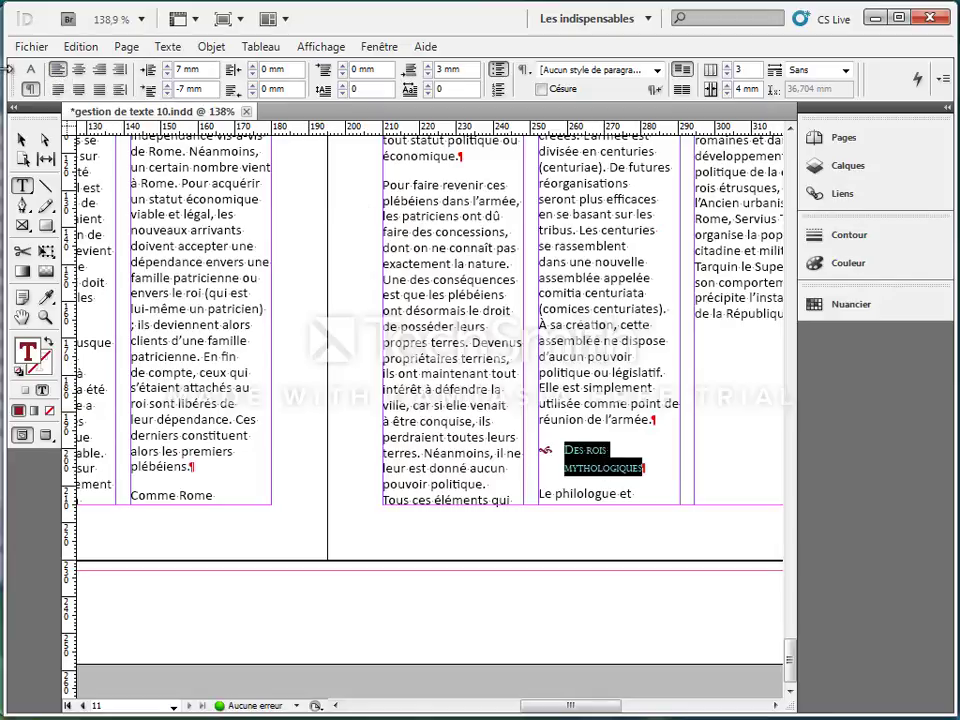
{"action": "left_click", "coordinate": [29, 71]}
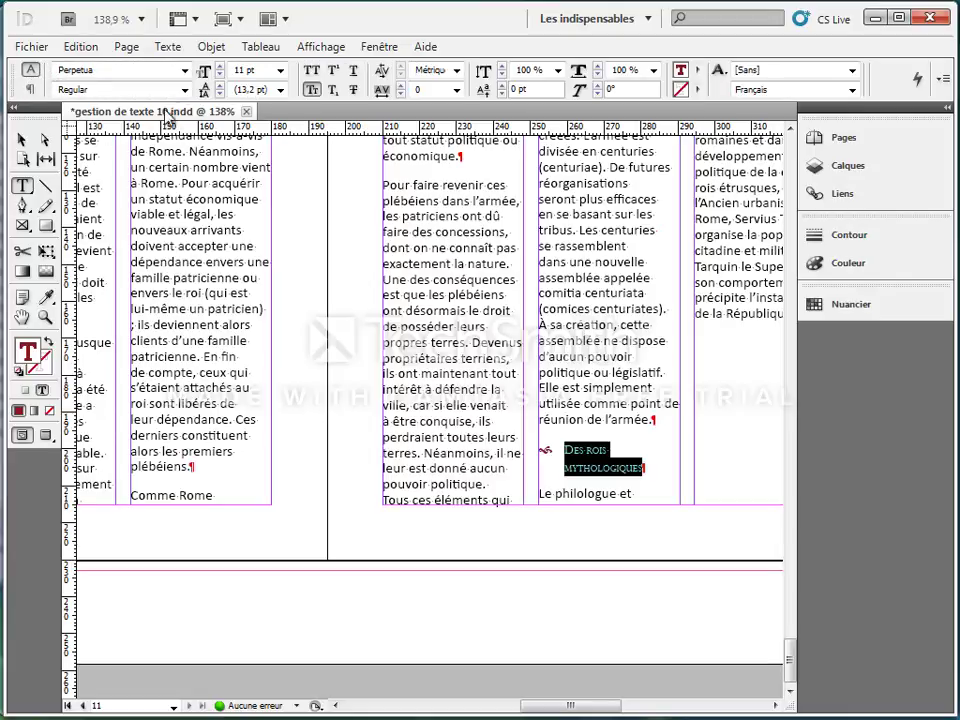
{"action": "left_click", "coordinate": [219, 93]}
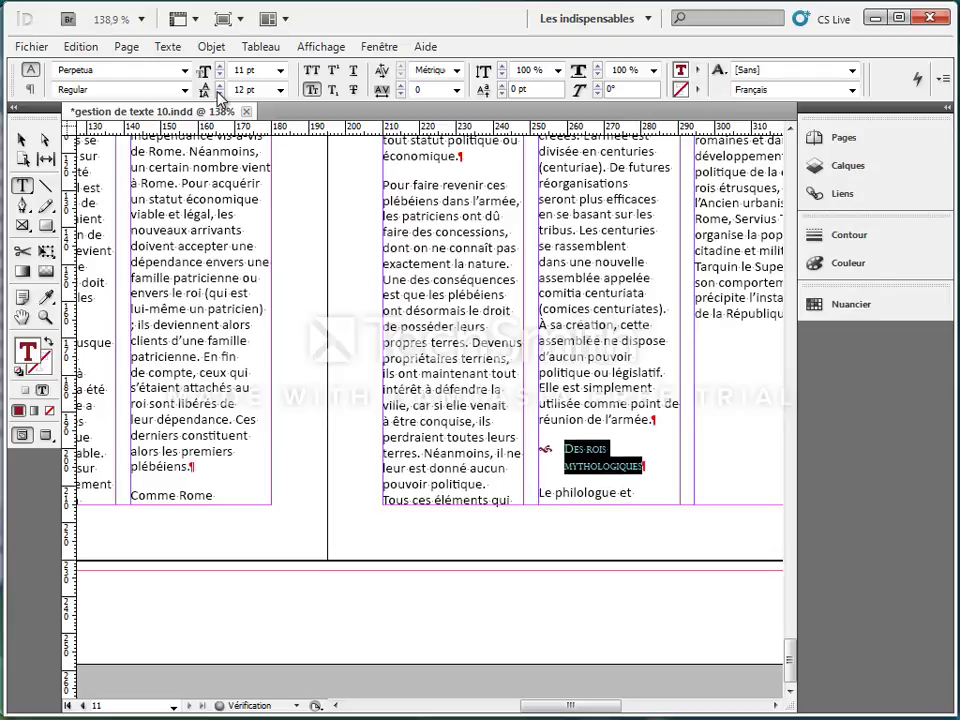
{"action": "left_click", "coordinate": [219, 93]}
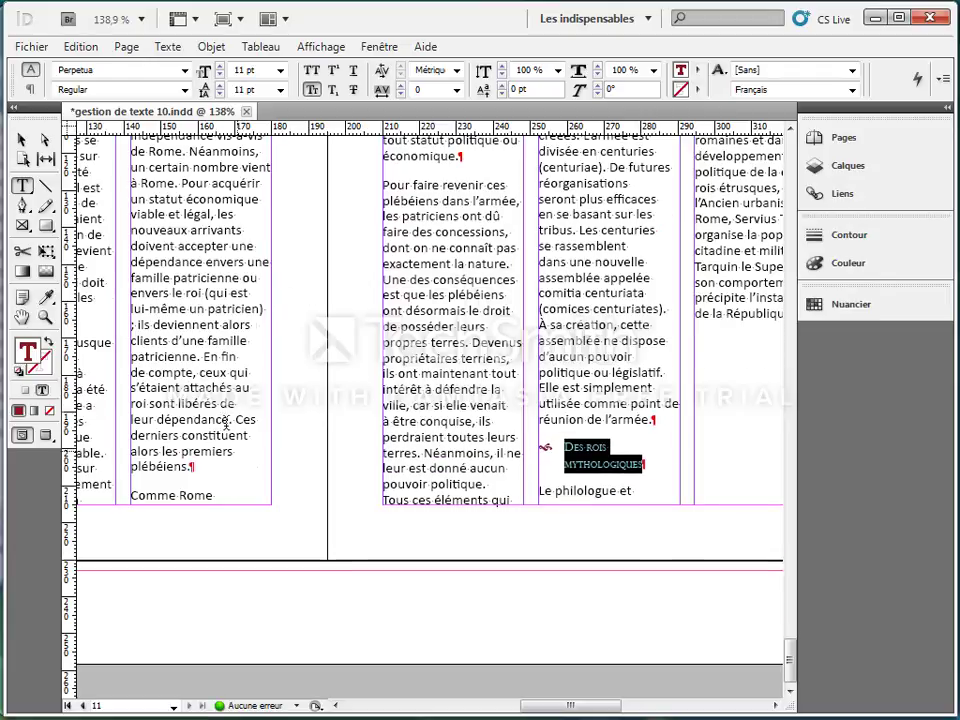
Copy the formatting of the "Des rois mythologiques" heading onto the "Apparition de la classe plébéienne" heading with the Eyedropper
{"action": "scroll", "coordinate": [225, 415], "scroll_direction": "up", "scroll_amount": 4}
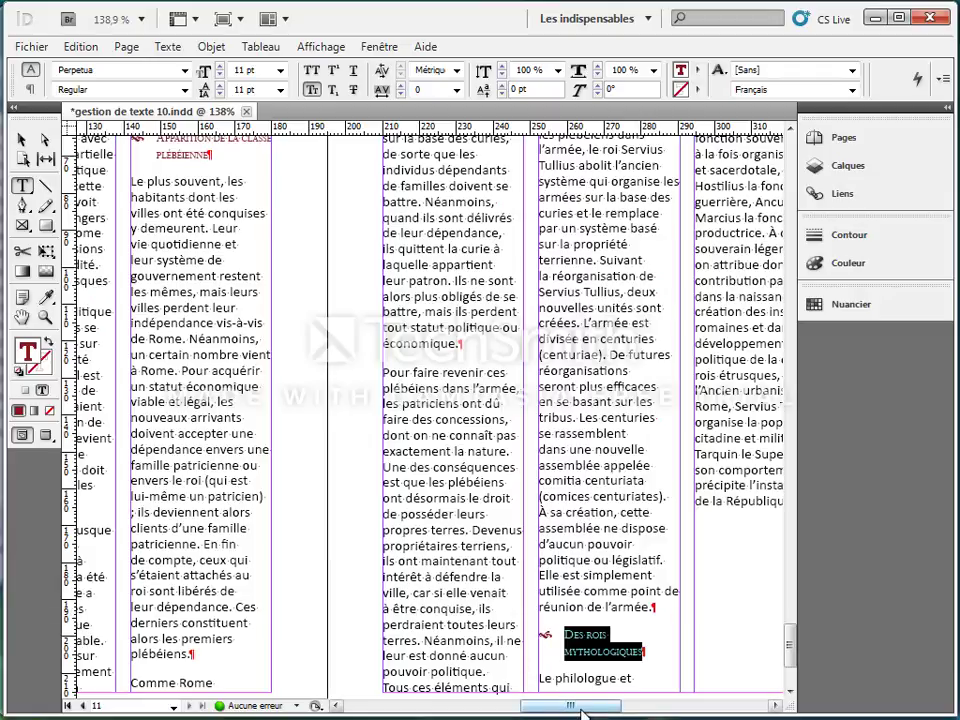
{"action": "scroll", "coordinate": [435, 532], "scroll_direction": "left", "scroll_amount": 3}
{"action": "scroll", "coordinate": [426, 512], "scroll_direction": "up", "scroll_amount": 1}
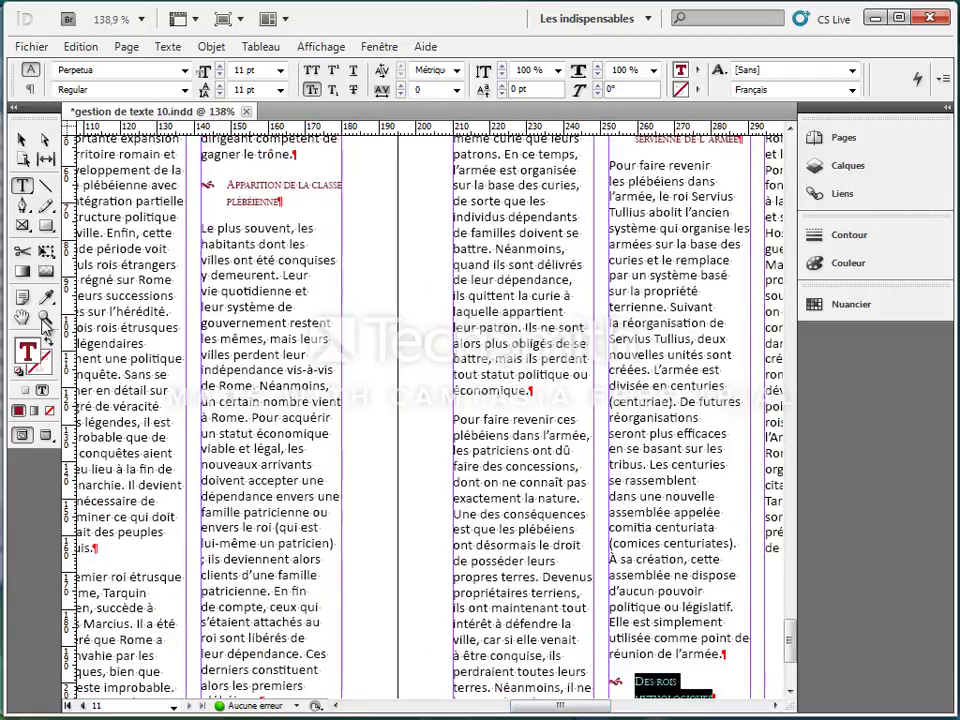
{"action": "left_click_drag", "start_coordinate": [287, 196], "coordinate": [223, 183]}
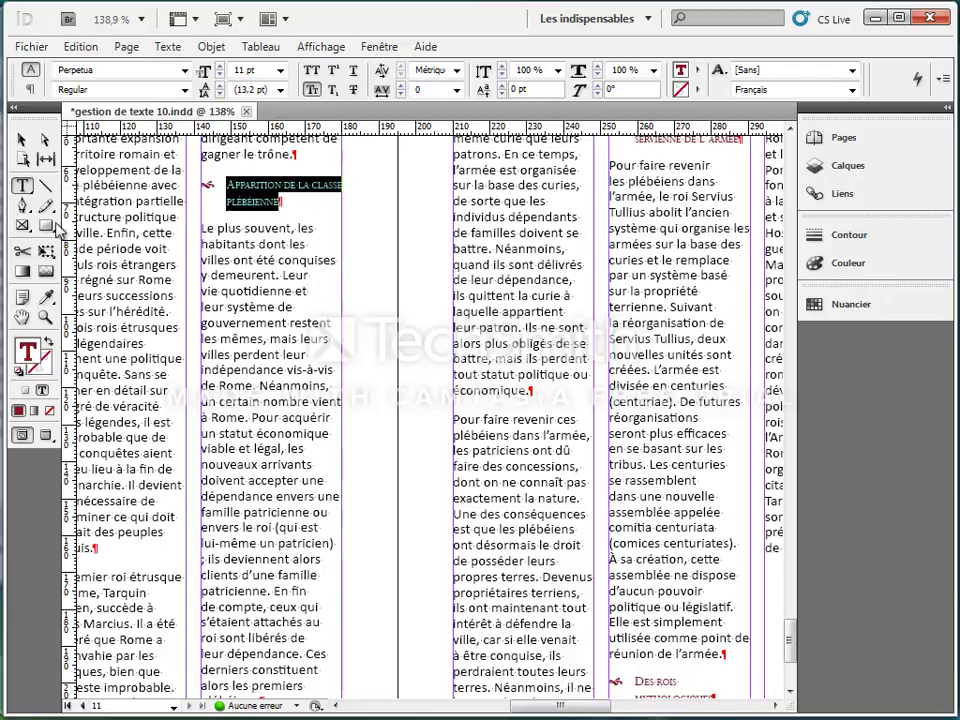
{"action": "left_click", "coordinate": [47, 298]}
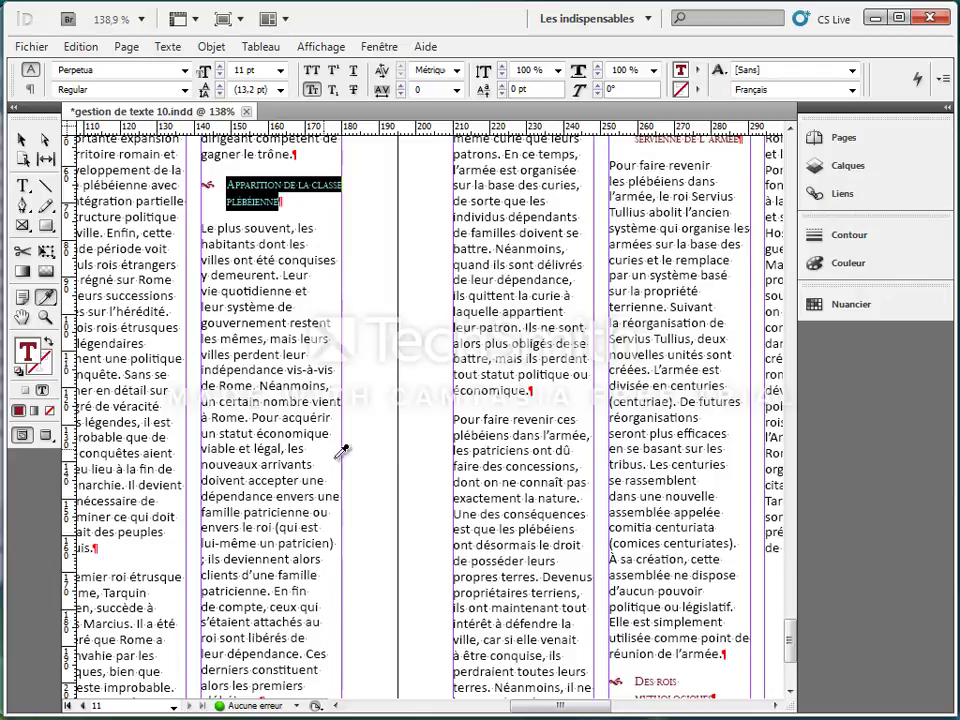
{"action": "scroll", "coordinate": [660, 620], "scroll_direction": "down", "scroll_amount": 2}
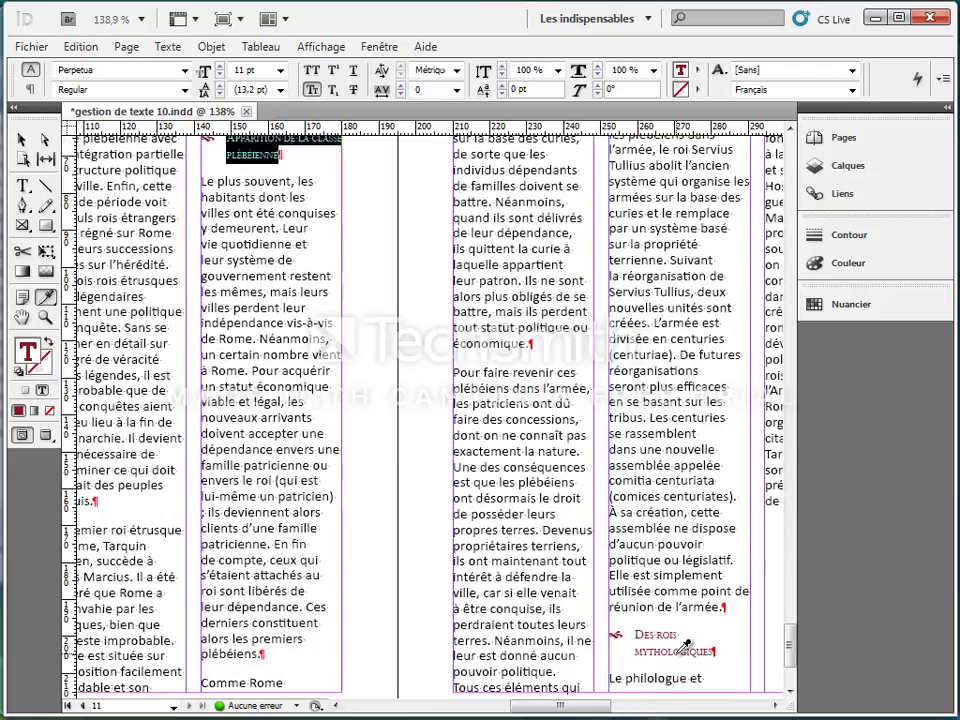
{"action": "left_click", "coordinate": [655, 627]}
Apply the sampled heading formatting to the "Réorganisation servienne de l'armée" heading on page 11
{"action": "scroll", "coordinate": [558, 405], "scroll_direction": "up", "scroll_amount": 3}
{"action": "scroll", "coordinate": [555, 405], "scroll_direction": "up", "scroll_amount": 2}
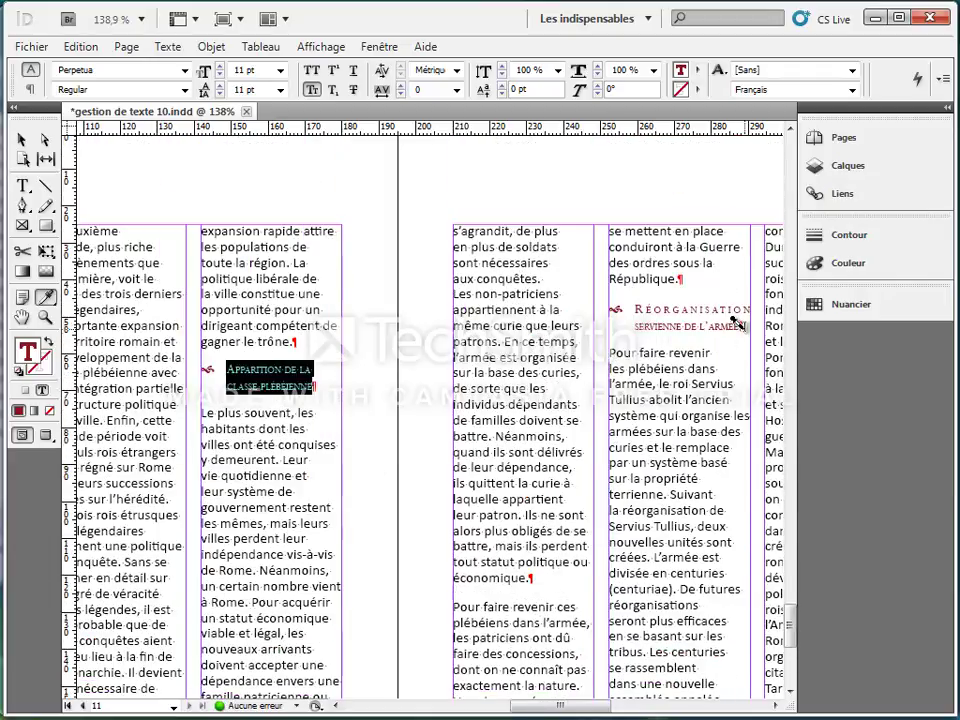
{"action": "left_click_drag", "start_coordinate": [735, 320], "coordinate": [608, 305]}
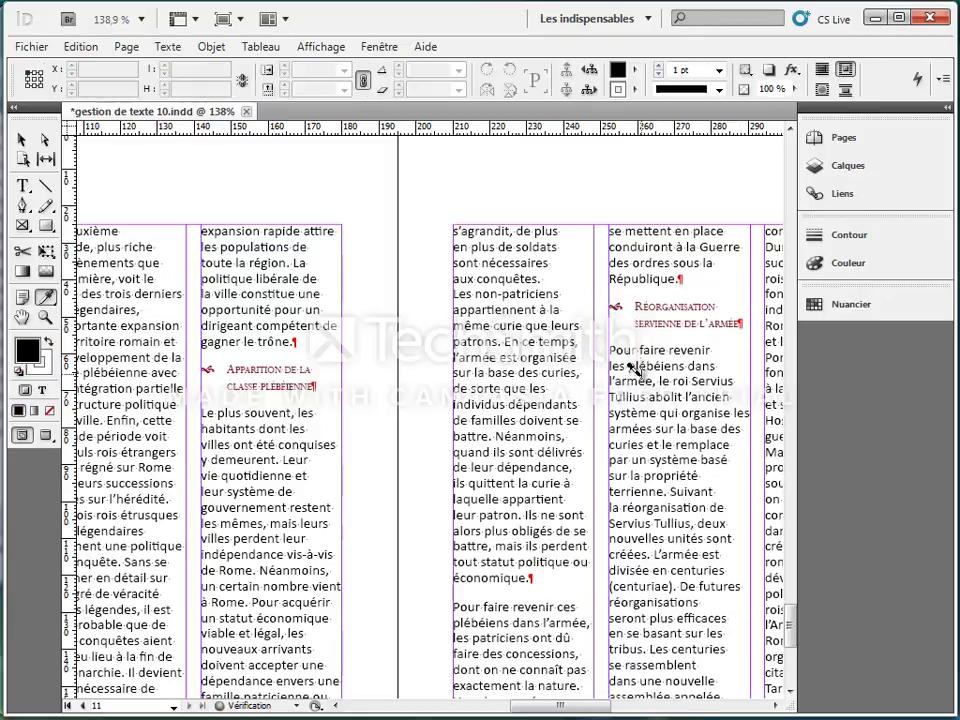
Apply the sampled heading formatting to "Création du Sénat, des comices et Roi de Rome" and "Familles patriciennes et leur division en curies" on page 8
{"action": "scroll", "coordinate": [632, 372], "scroll_direction": "up", "scroll_amount": 8}
{"action": "scroll", "coordinate": [632, 372], "scroll_direction": "up", "scroll_amount": 6}
{"action": "scroll", "coordinate": [634, 372], "scroll_direction": "up", "scroll_amount": 3}
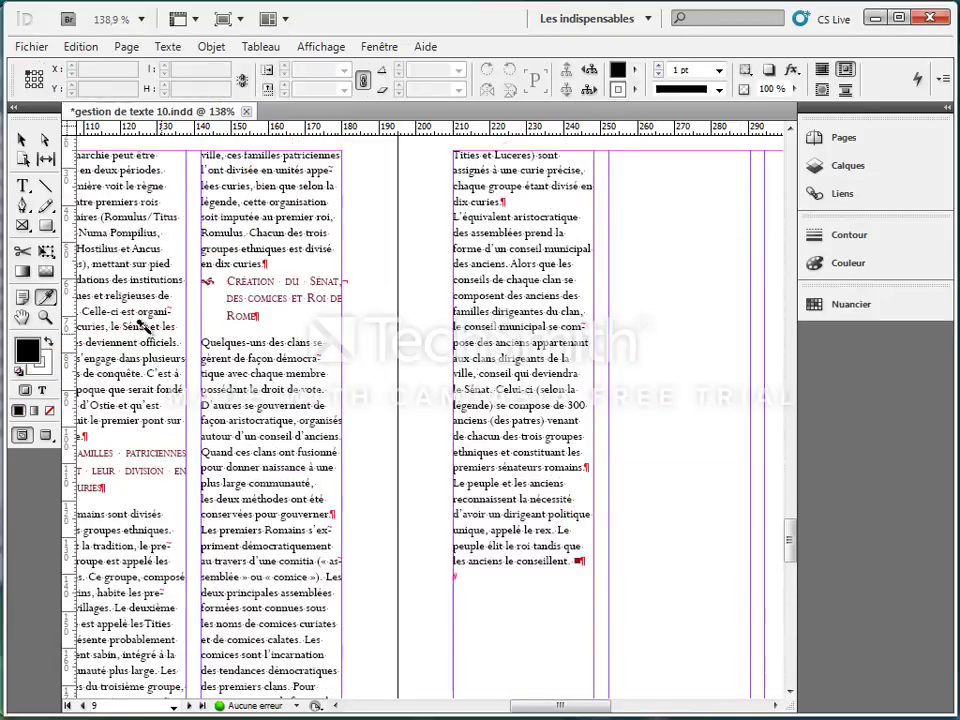
{"action": "left_click_drag", "start_coordinate": [258, 317], "coordinate": [224, 283]}
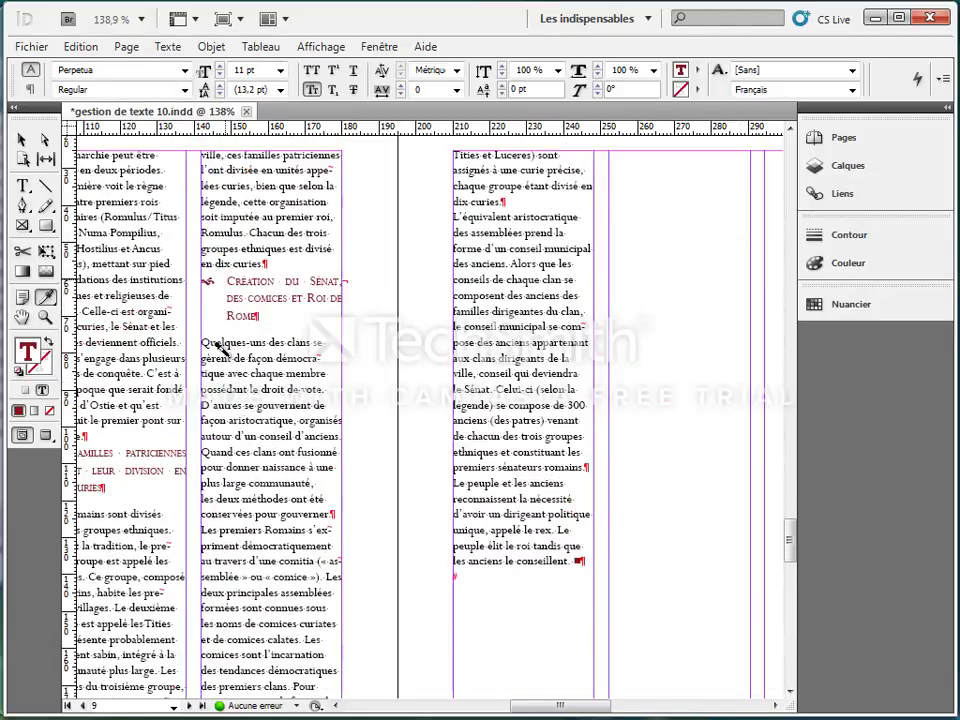
{"action": "left_click_drag", "start_coordinate": [545, 710], "coordinate": [522, 705]}
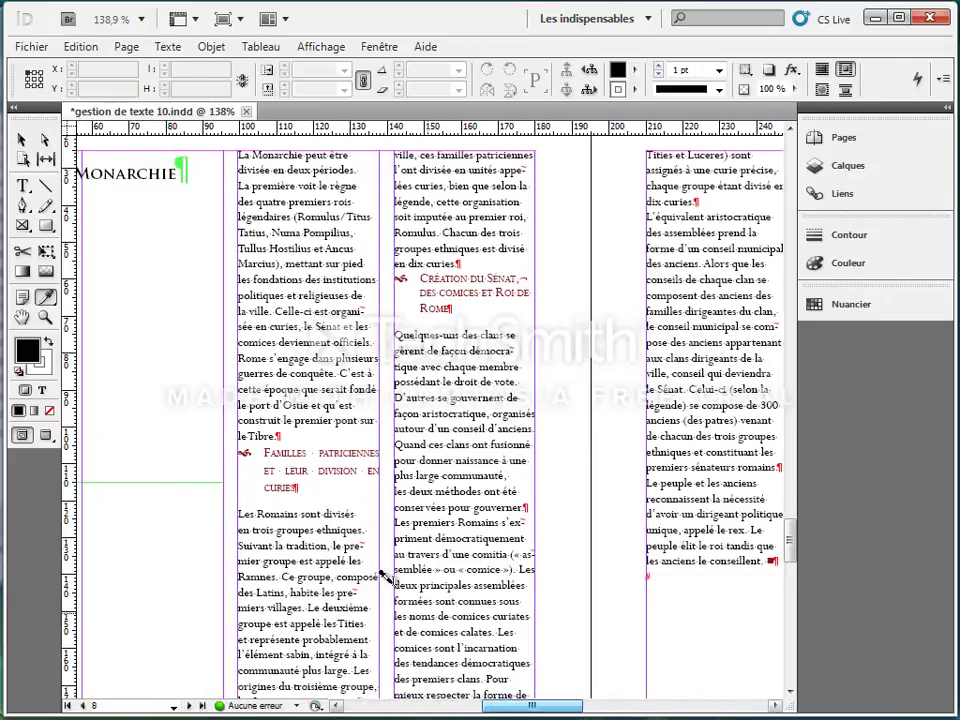
{"action": "left_click_drag", "start_coordinate": [285, 485], "coordinate": [258, 450]}
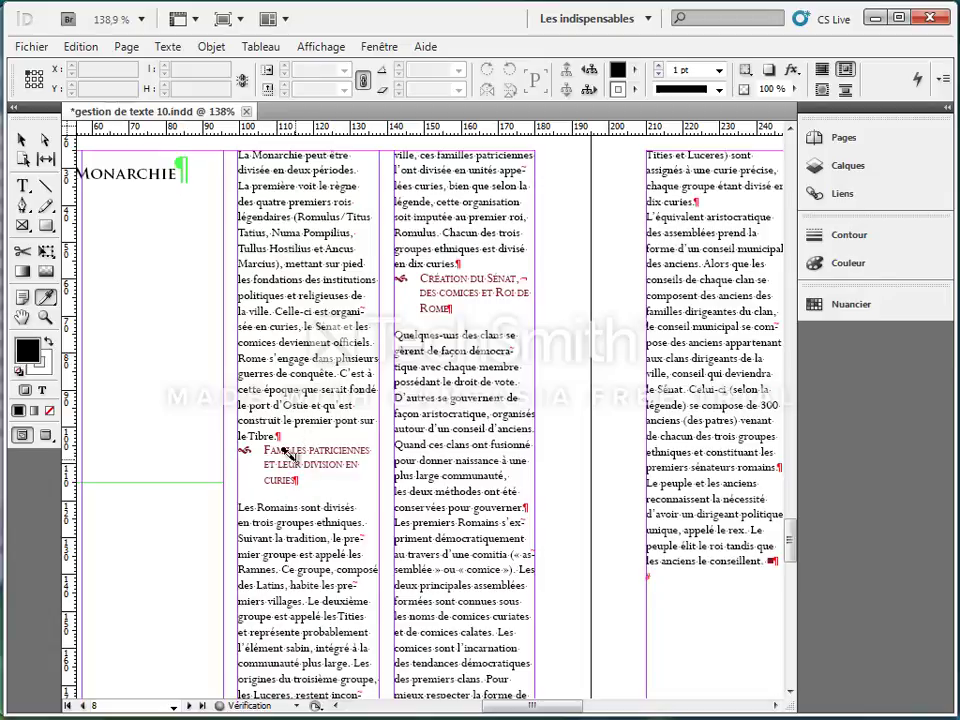
Copy page 6's body text formatting onto the paragraph below "Familles patriciennes et leur division en curies" with the Eyedropper
{"action": "scroll", "coordinate": [355, 425], "scroll_direction": "up", "scroll_amount": 10}
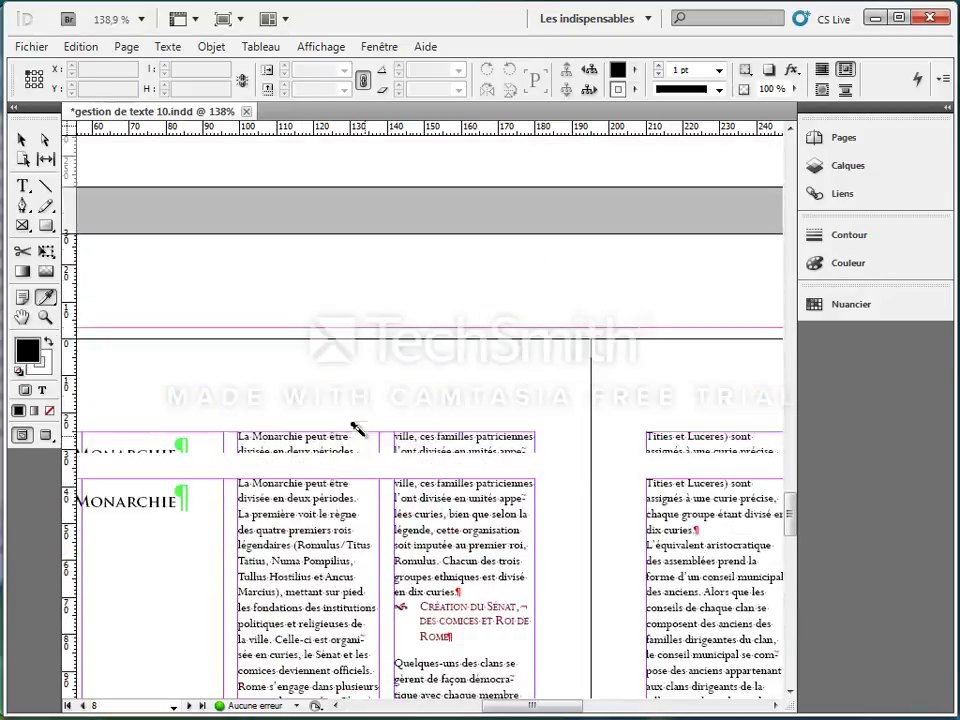
{"action": "scroll", "coordinate": [360, 425], "scroll_direction": "up", "scroll_amount": 2}
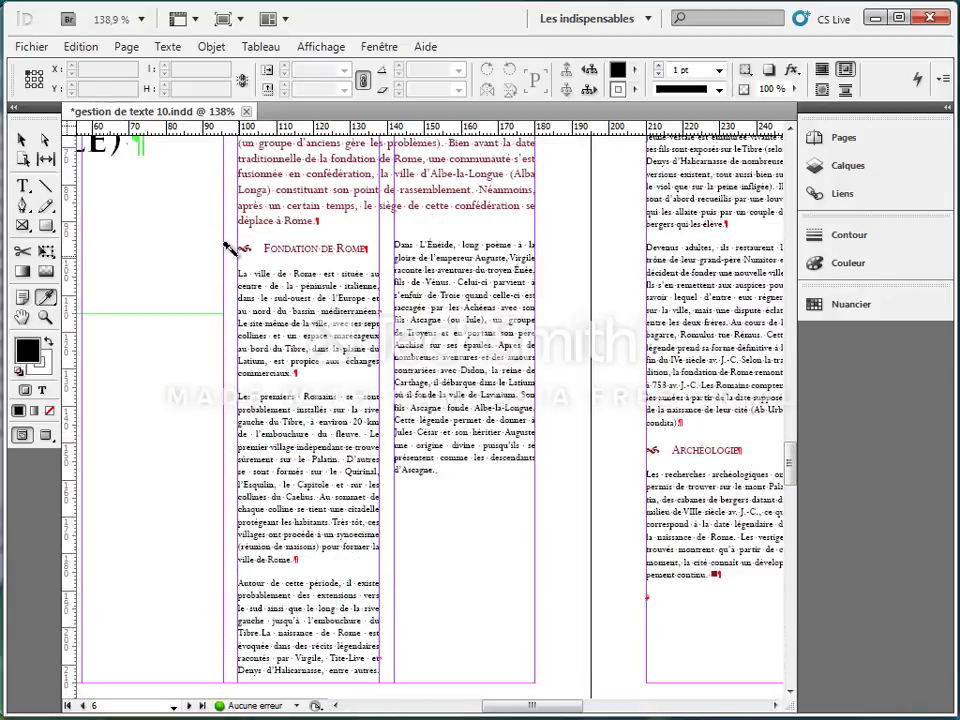
{"action": "left_click", "coordinate": [22, 186]}
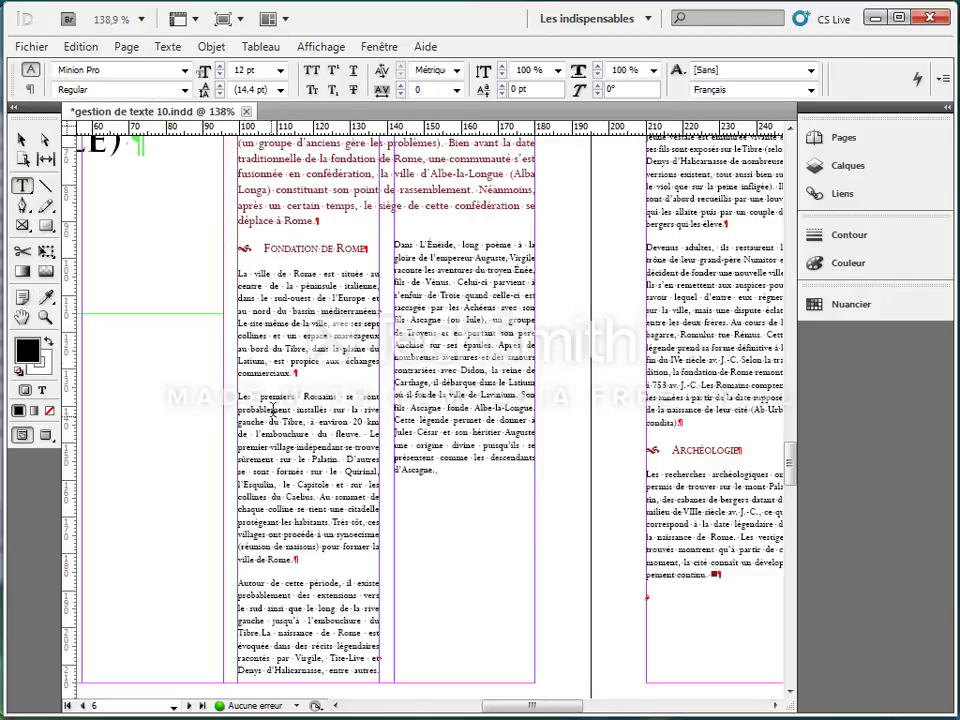
{"action": "scroll", "coordinate": [304, 366], "scroll_direction": "down", "scroll_amount": 4}
{"action": "scroll", "coordinate": [304, 366], "scroll_direction": "up", "scroll_amount": 6}
{"action": "scroll", "coordinate": [306, 372], "scroll_direction": "down", "scroll_amount": 4}
{"action": "scroll", "coordinate": [304, 366], "scroll_direction": "down", "scroll_amount": 12}
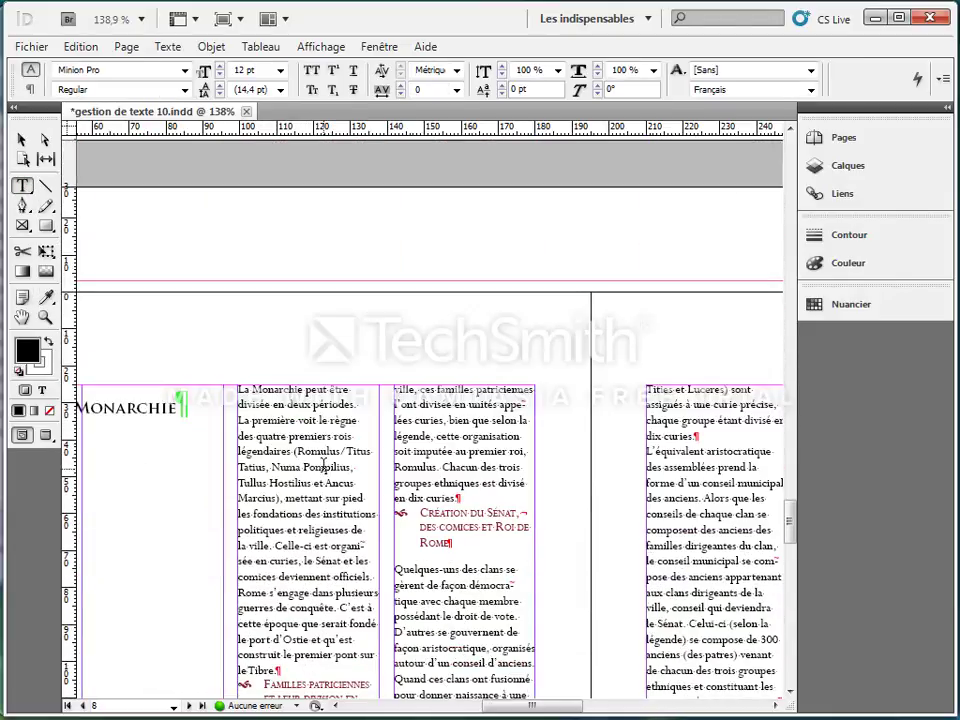
{"action": "scroll", "coordinate": [327, 521], "scroll_direction": "down", "scroll_amount": 1}
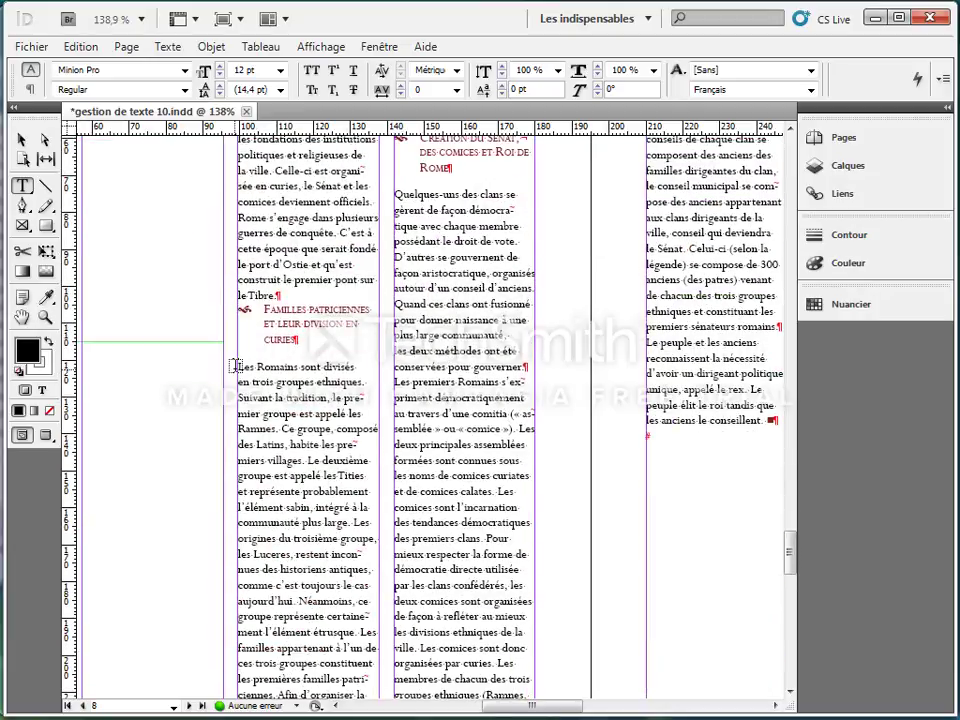
{"action": "left_click_drag", "start_coordinate": [237, 367], "coordinate": [480, 183]}
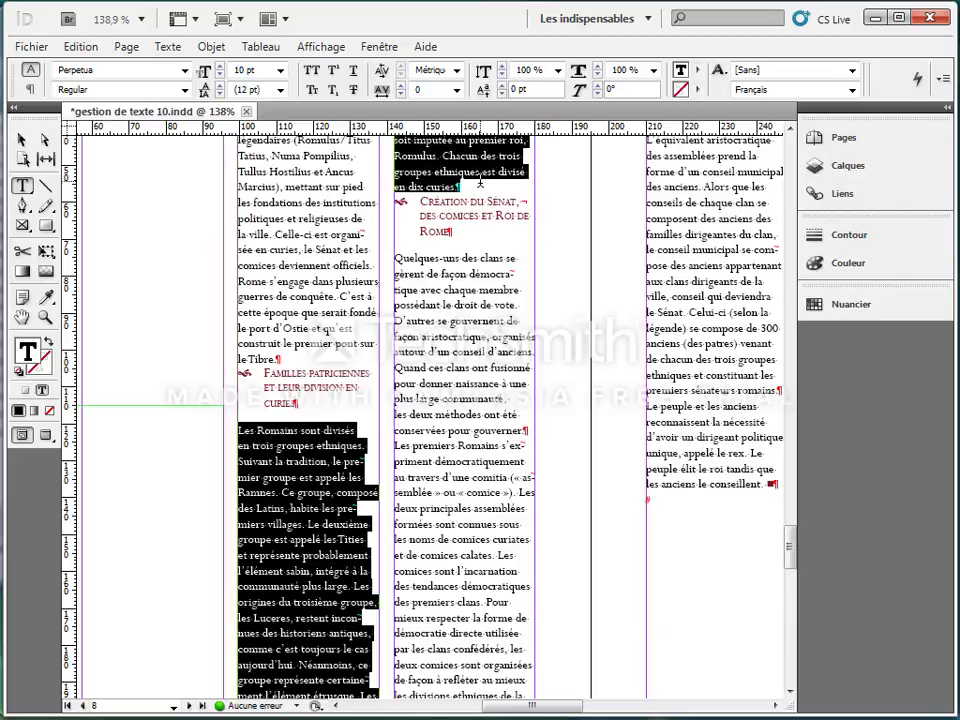
{"action": "left_click", "coordinate": [45, 297]}
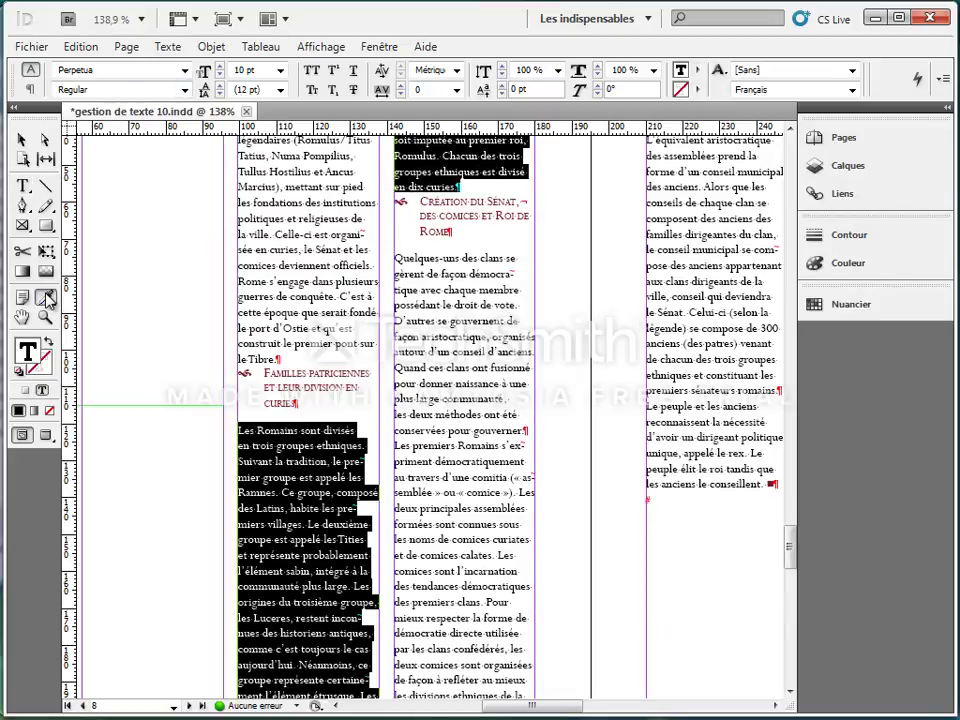
{"action": "scroll", "coordinate": [303, 320], "scroll_direction": "up", "scroll_amount": 10}
{"action": "scroll", "coordinate": [303, 320], "scroll_direction": "up", "scroll_amount": 3}
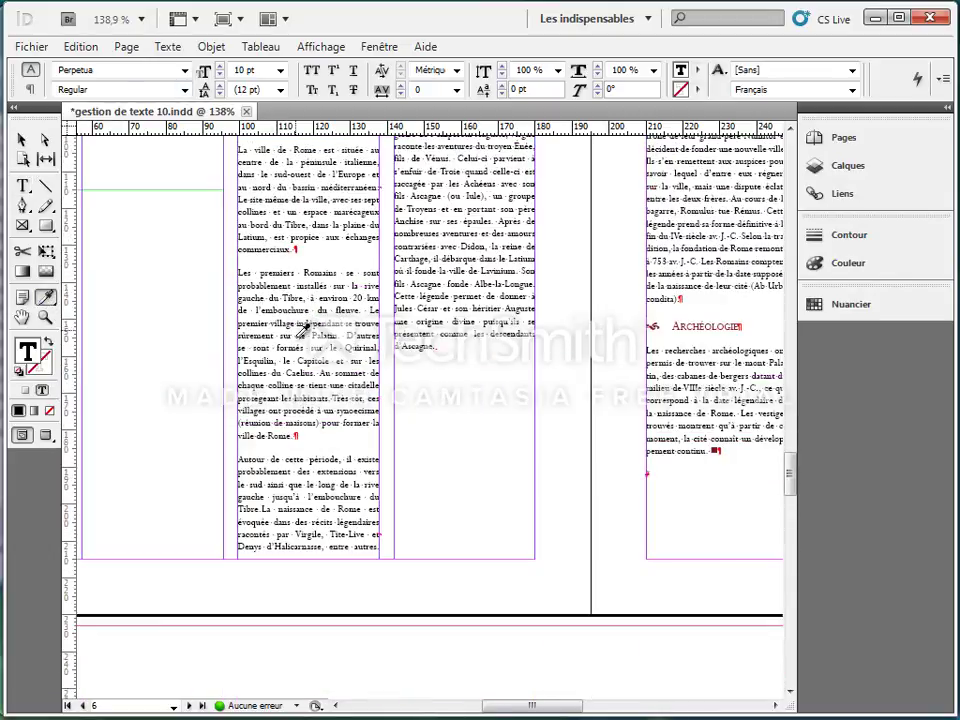
{"action": "left_click", "coordinate": [275, 303]}
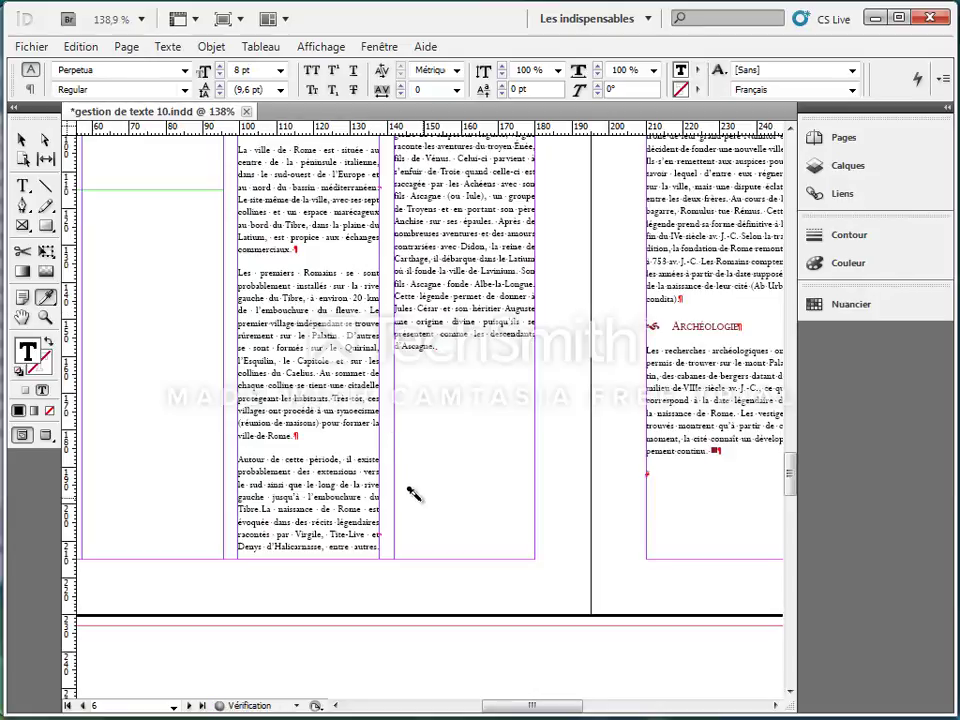
Apply the sampled body formatting to all text below the "Création du Sénat, des comices et Roi de Rome" heading through page 9
{"action": "scroll", "coordinate": [352, 620], "scroll_direction": "down", "scroll_amount": 10}
{"action": "scroll", "coordinate": [352, 625], "scroll_direction": "down", "scroll_amount": 2}
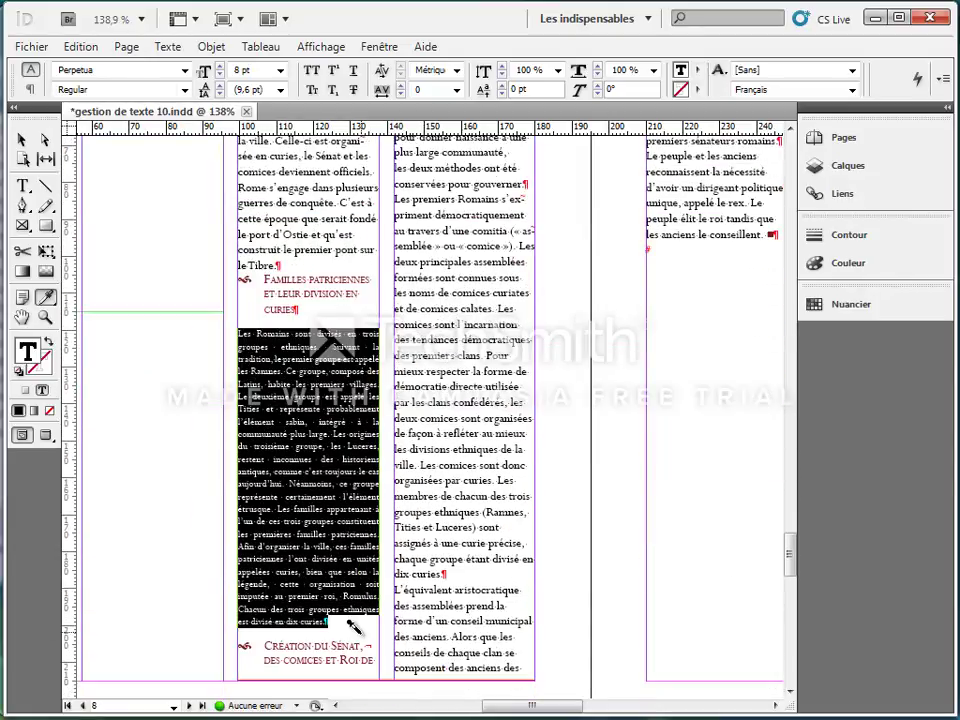
{"action": "scroll", "coordinate": [413, 418], "scroll_direction": "up", "scroll_amount": 4}
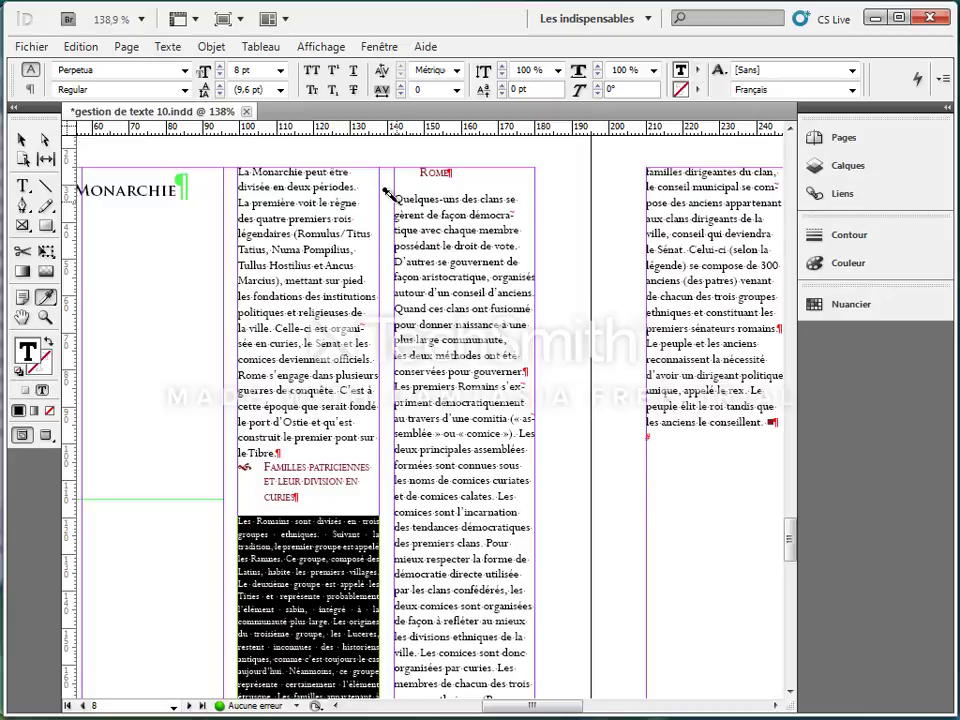
{"action": "left_click_drag", "start_coordinate": [385, 193], "coordinate": [754, 506]}
{"action": "scroll", "coordinate": [746, 193], "scroll_direction": "up", "scroll_amount": 6}
{"action": "key", "text": "ctrl+shift+comma"}
{"action": "key", "text": "Escape"}
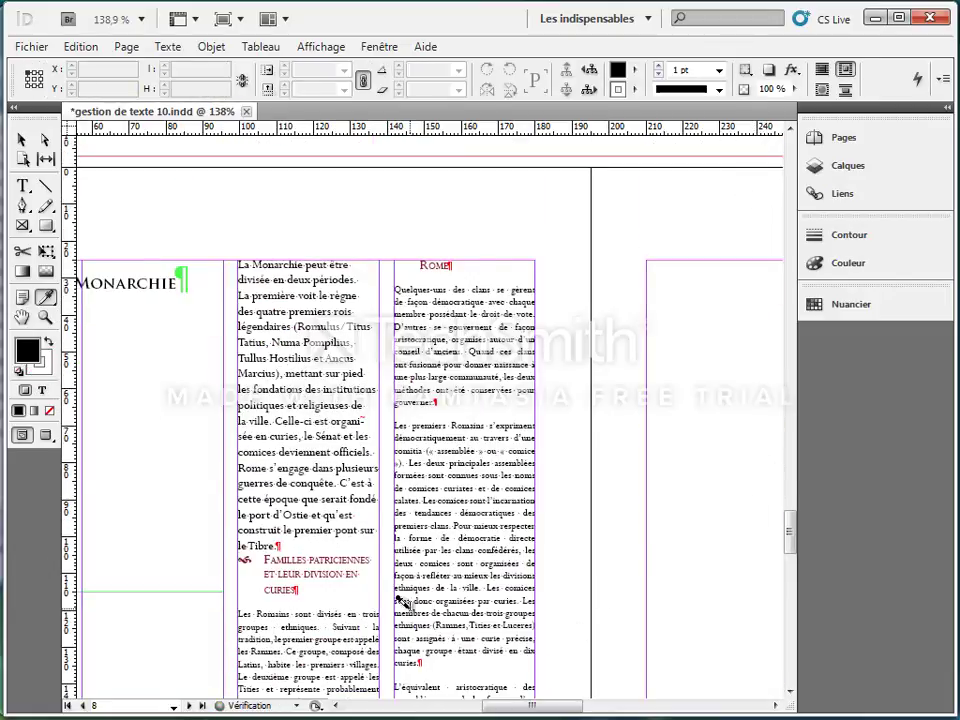
Apply the sampled body formatting to the text below "Apparition de la classe plébéienne", through the paragraph ending in "économique"
{"action": "scroll", "coordinate": [429, 508], "scroll_direction": "down", "scroll_amount": 9}
{"action": "scroll", "coordinate": [432, 490], "scroll_direction": "down", "scroll_amount": 18}
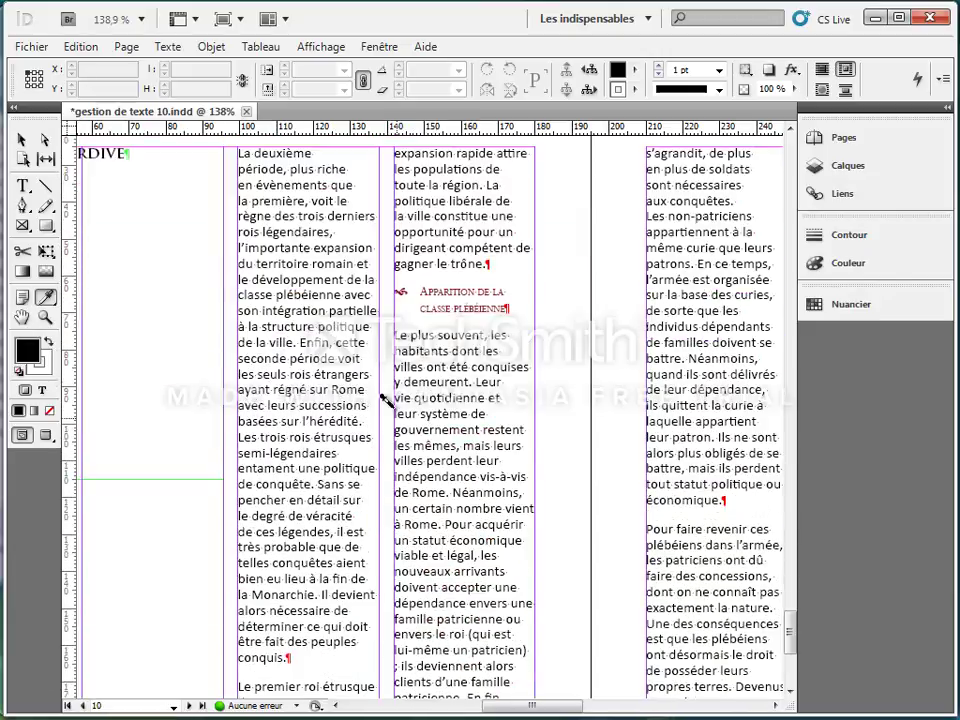
{"action": "double_click", "coordinate": [390, 334]}
{"action": "left_click_drag", "start_coordinate": [395, 335], "coordinate": [722, 497]}
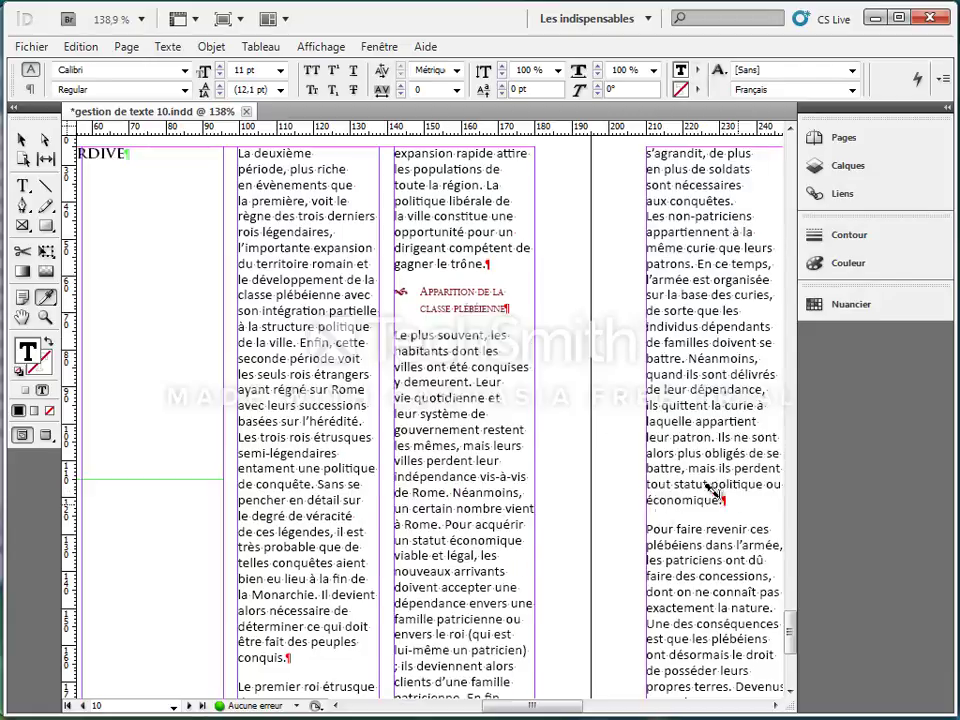
{"action": "key", "text": "ctrl+shift+comma"}
{"action": "key", "text": "Escape"}
Apply the sampled body formatting to the page 10 paragraph beginning "Le premier roi étrusque de Rome"
{"action": "scroll", "coordinate": [430, 500], "scroll_direction": "down", "scroll_amount": 4}
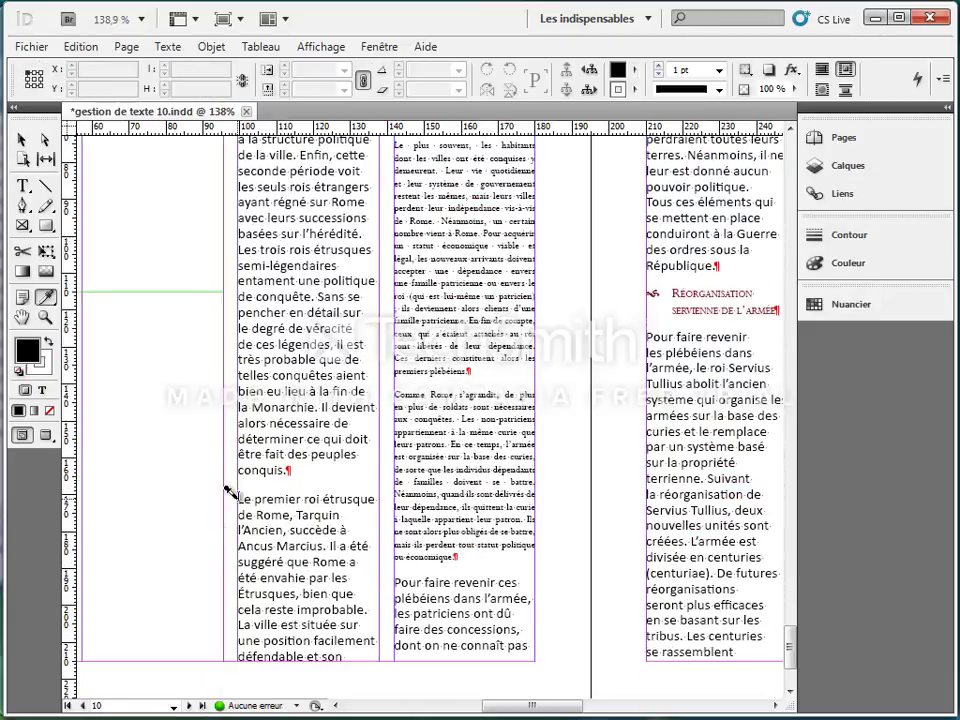
{"action": "double_click", "coordinate": [238, 497]}
{"action": "left_click_drag", "start_coordinate": [238, 497], "coordinate": [433, 268]}
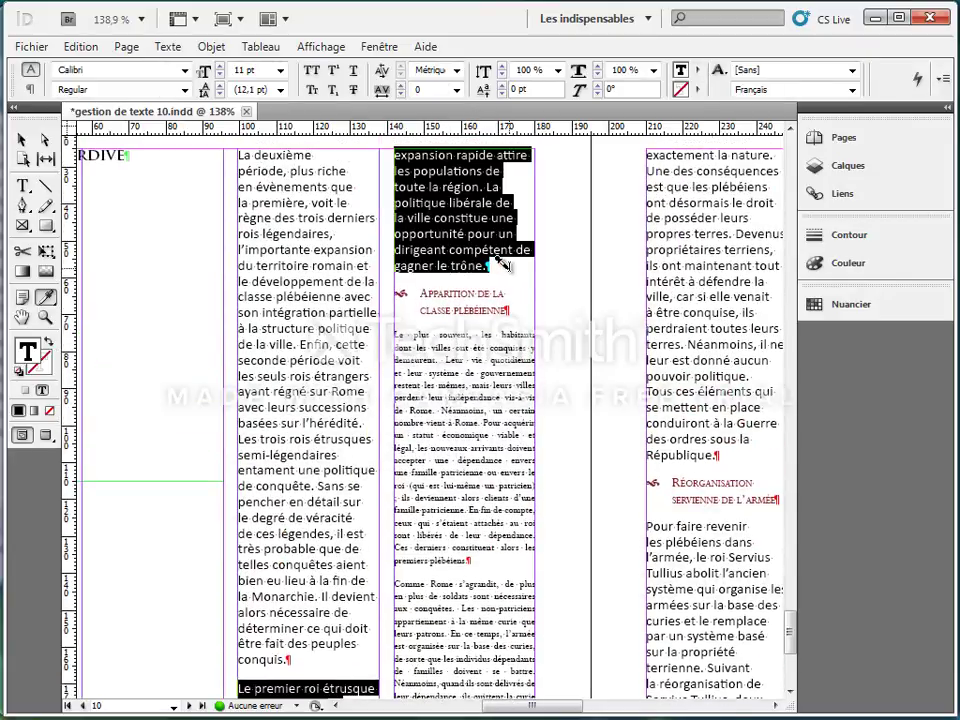
{"action": "key", "text": "ctrl+shift+comma"}
{"action": "key", "text": "Escape"}
Apply the sampled body formatting to the paragraph beginning "Pour faire revenir ces plébéiens", just before the "Réorganisation servienne de l'armée" heading
{"action": "scroll", "coordinate": [439, 651], "scroll_direction": "down", "scroll_amount": 5}
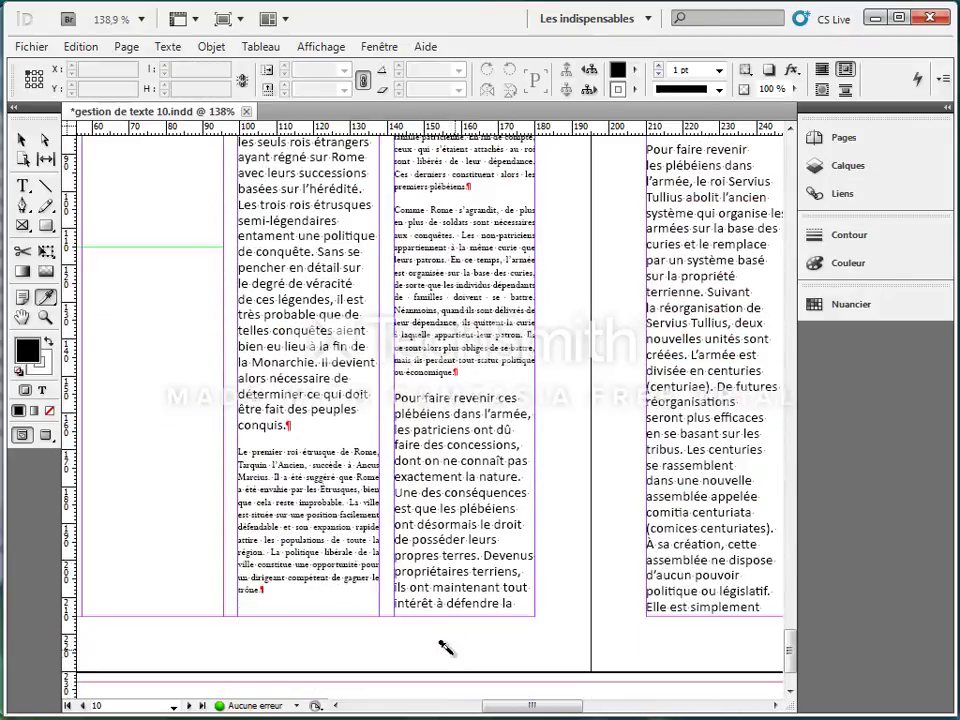
{"action": "double_click", "coordinate": [386, 394]}
{"action": "left_click_drag", "start_coordinate": [386, 394], "coordinate": [740, 150]}
{"action": "key", "text": "ctrl+shift+comma"}
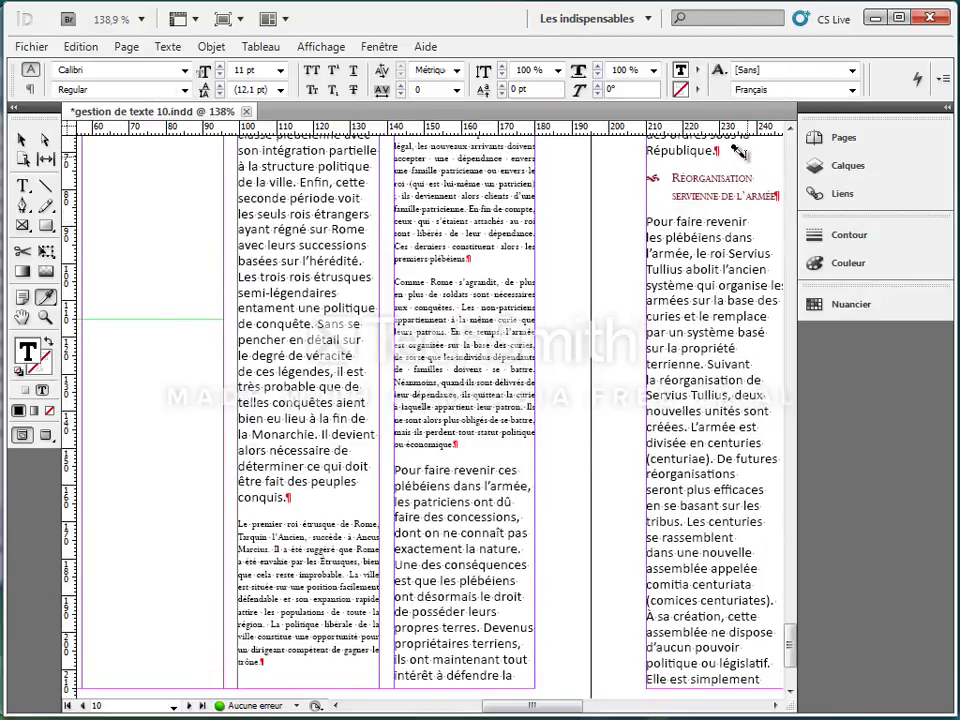
{"action": "key", "text": "Escape"}
Apply the sampled body formatting to the text between the "Réorganisation servienne de l'armée" and "Des rois mythologiques" headings
{"action": "scroll", "coordinate": [665, 515], "scroll_direction": "up", "scroll_amount": 5}
{"action": "scroll", "coordinate": [665, 518], "scroll_direction": "up", "scroll_amount": 2}
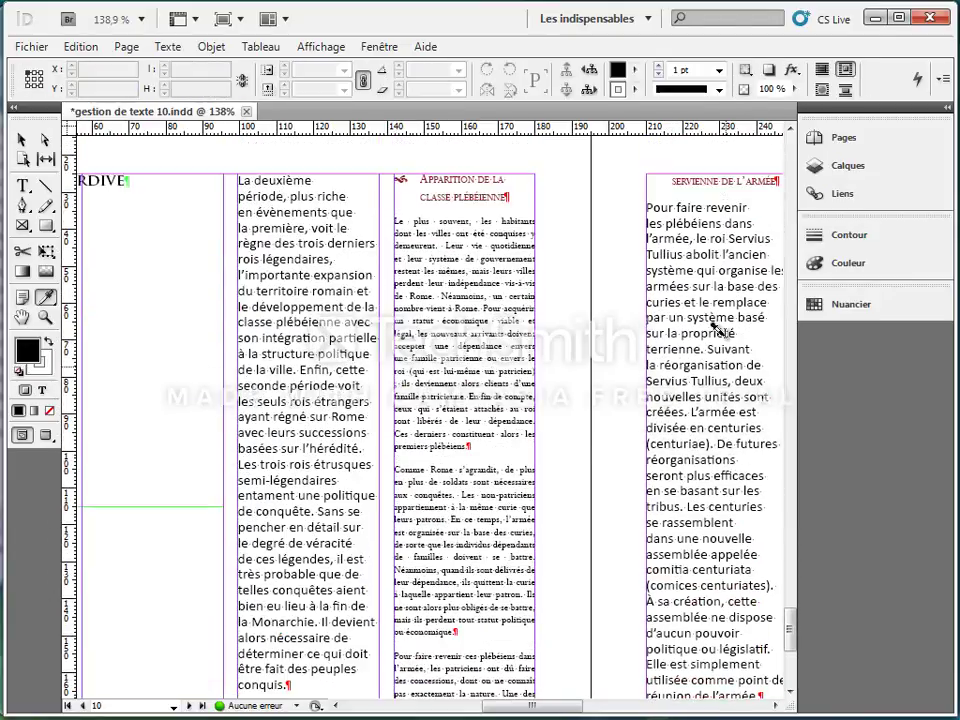
{"action": "double_click", "coordinate": [643, 206]}
{"action": "left_click_drag", "start_coordinate": [643, 206], "coordinate": [752, 562]}
{"action": "left_click", "coordinate": [752, 562]}
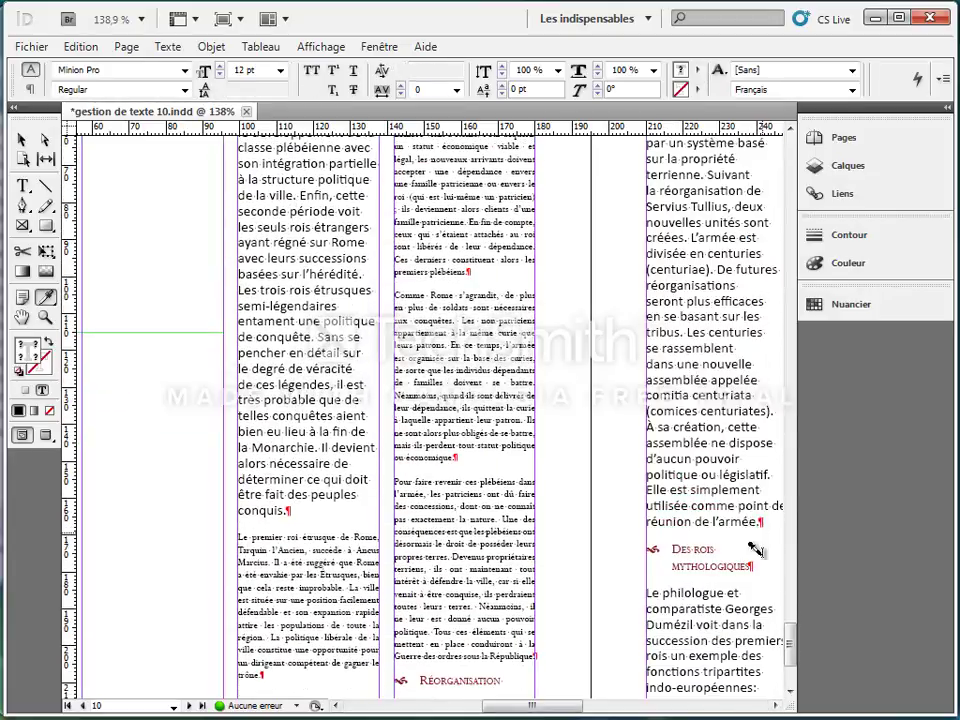
{"action": "key", "text": "Escape"}
Apply the sampled body formatting to the text below "Des rois mythologiques", through the end of the story on page 11
{"action": "scroll", "coordinate": [680, 590], "scroll_direction": "down", "scroll_amount": 8}
{"action": "scroll", "coordinate": [684, 543], "scroll_direction": "up", "scroll_amount": 6}
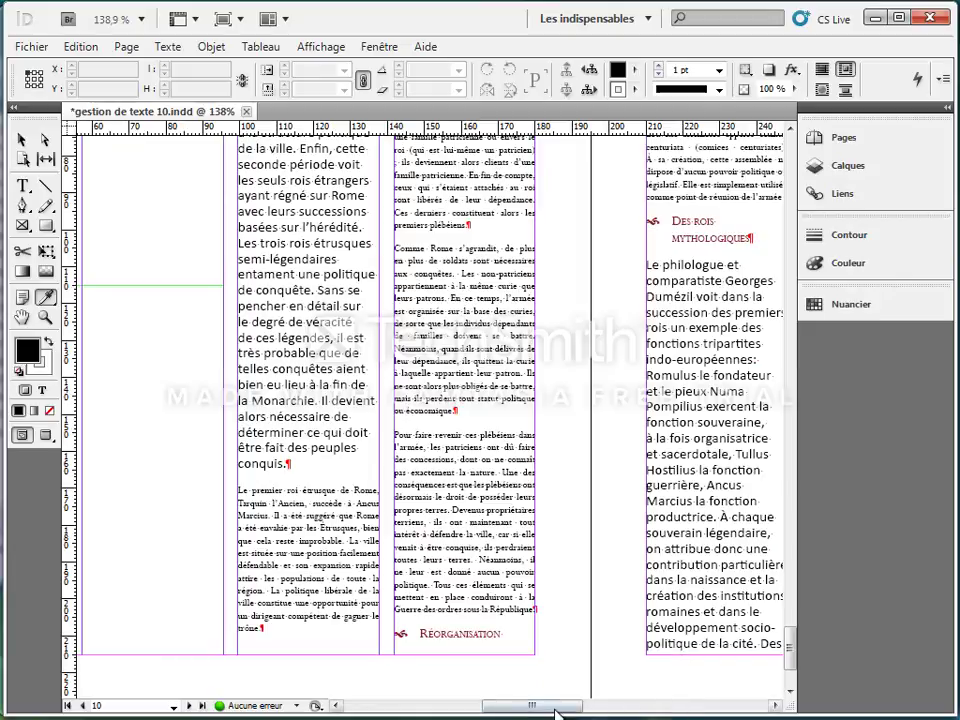
{"action": "left_click_drag", "start_coordinate": [555, 712], "coordinate": [601, 711]}
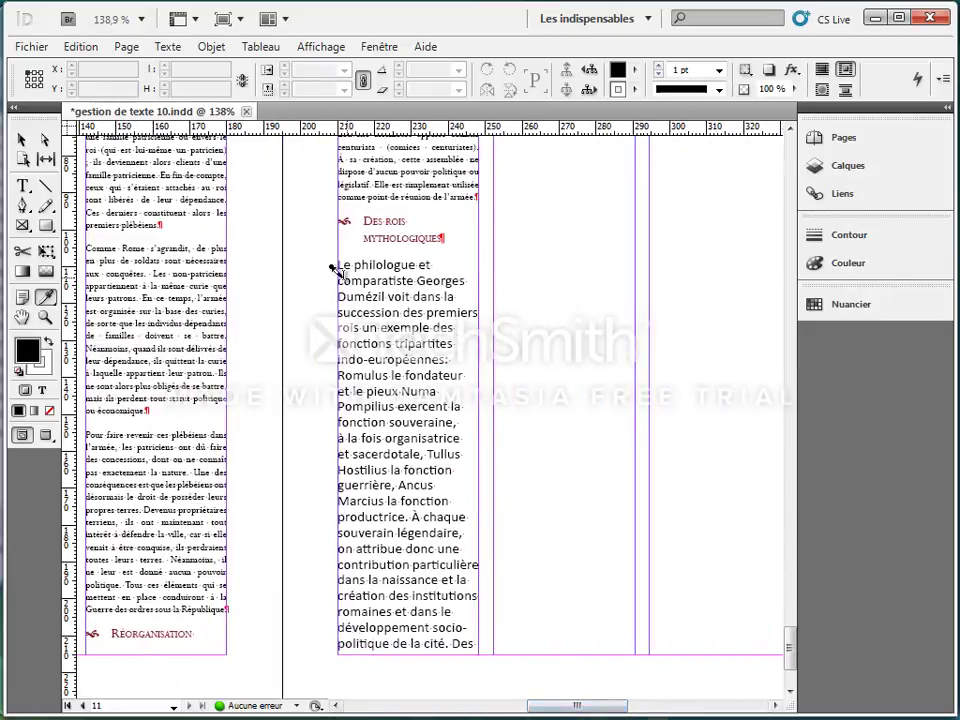
{"action": "double_click", "coordinate": [333, 262]}
{"action": "key", "text": "ctrl+shift+End"}
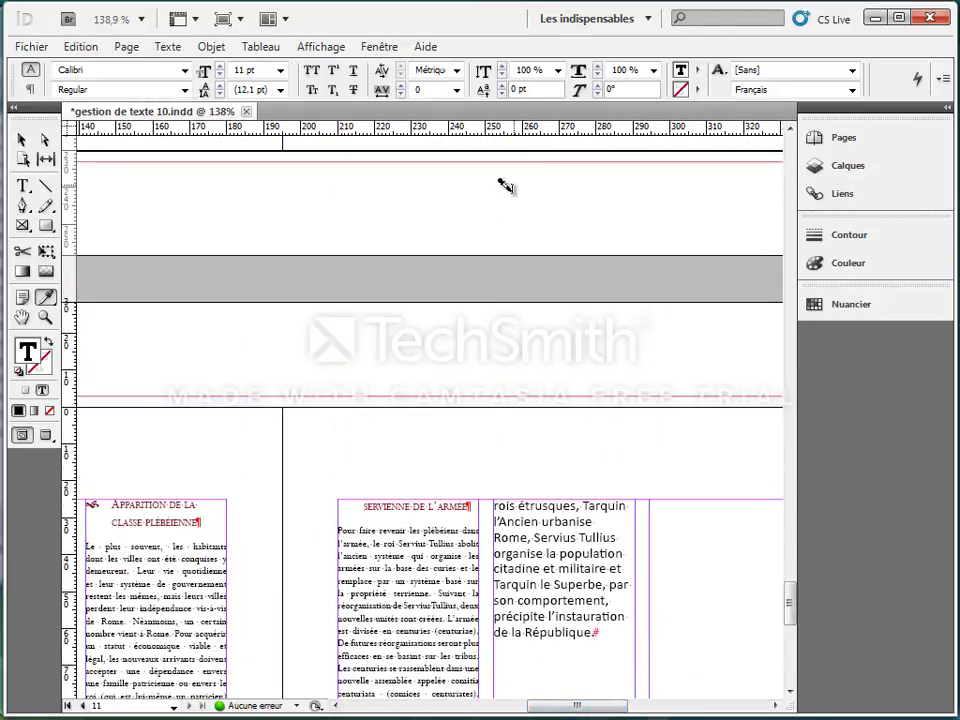
{"action": "key", "text": "Delete"}
{"action": "key", "text": "Escape"}
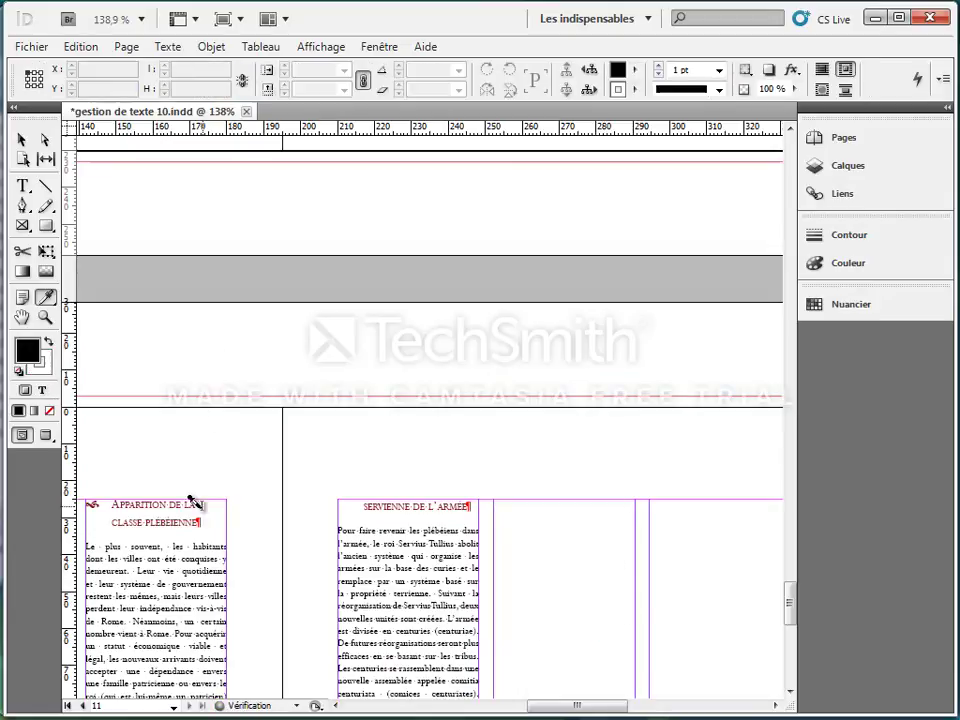
Apply the page 6 introductory paragraph's formatting to the page 8 introduction beginning "La Monarchie" using the Eyedropper
{"action": "double_click", "coordinate": [21, 318]}
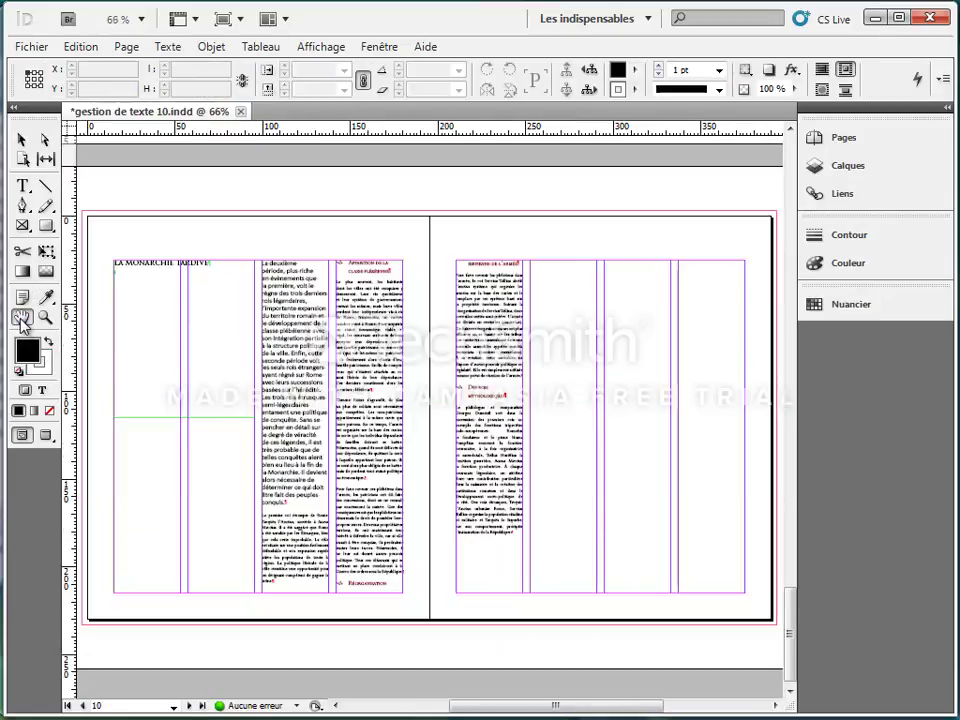
{"action": "scroll", "coordinate": [380, 460], "scroll_direction": "up", "scroll_amount": 10}
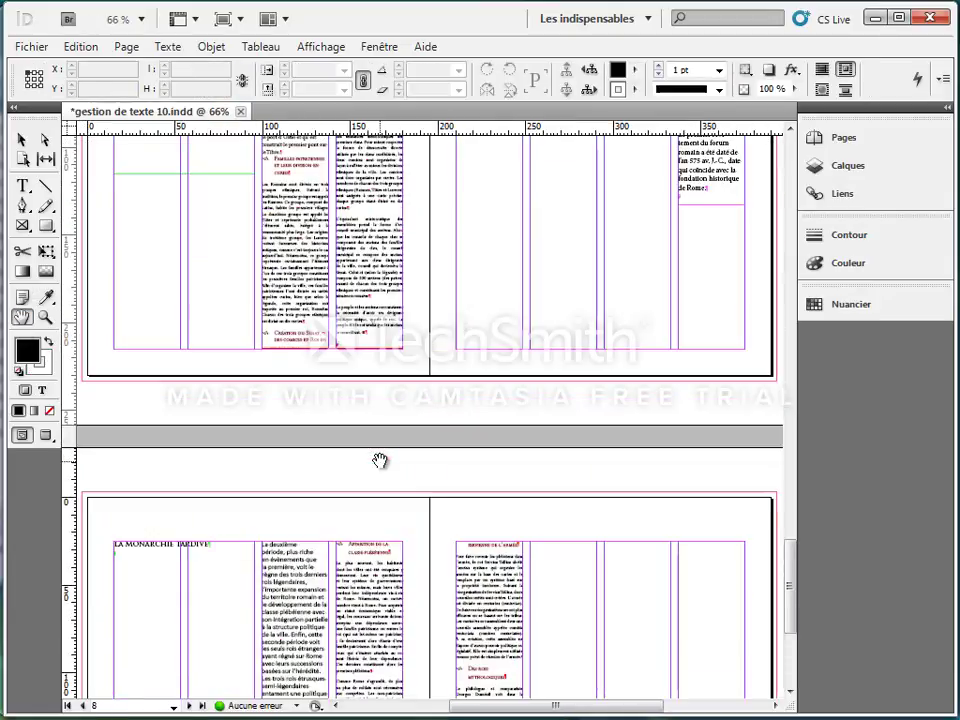
{"action": "scroll", "coordinate": [380, 460], "scroll_direction": "up", "scroll_amount": 5}
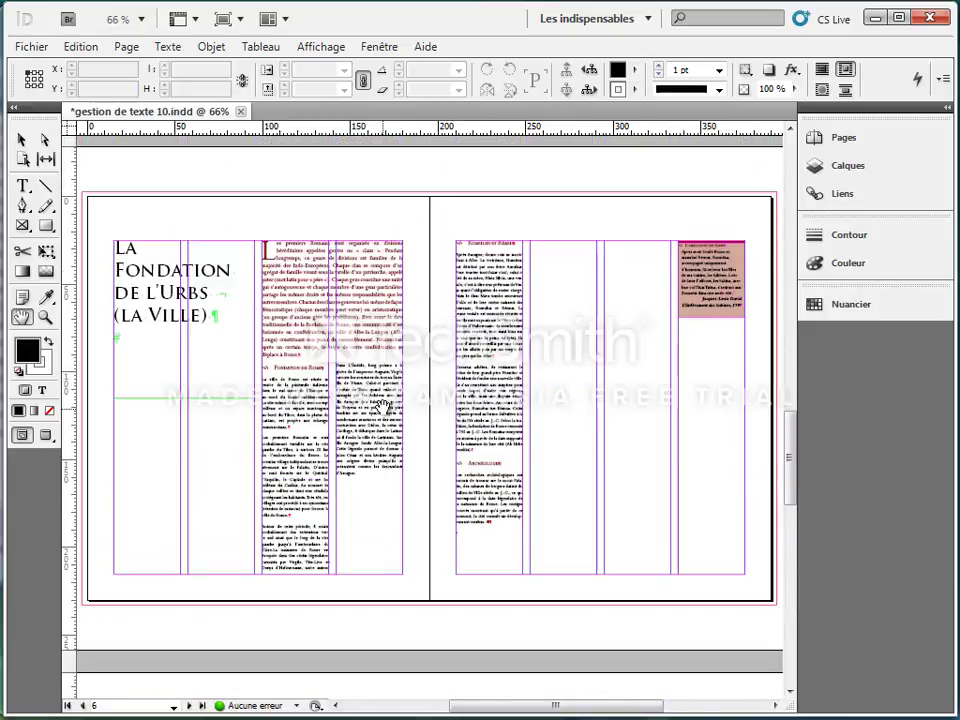
{"action": "scroll", "coordinate": [318, 313], "scroll_direction": "down", "scroll_amount": 5}
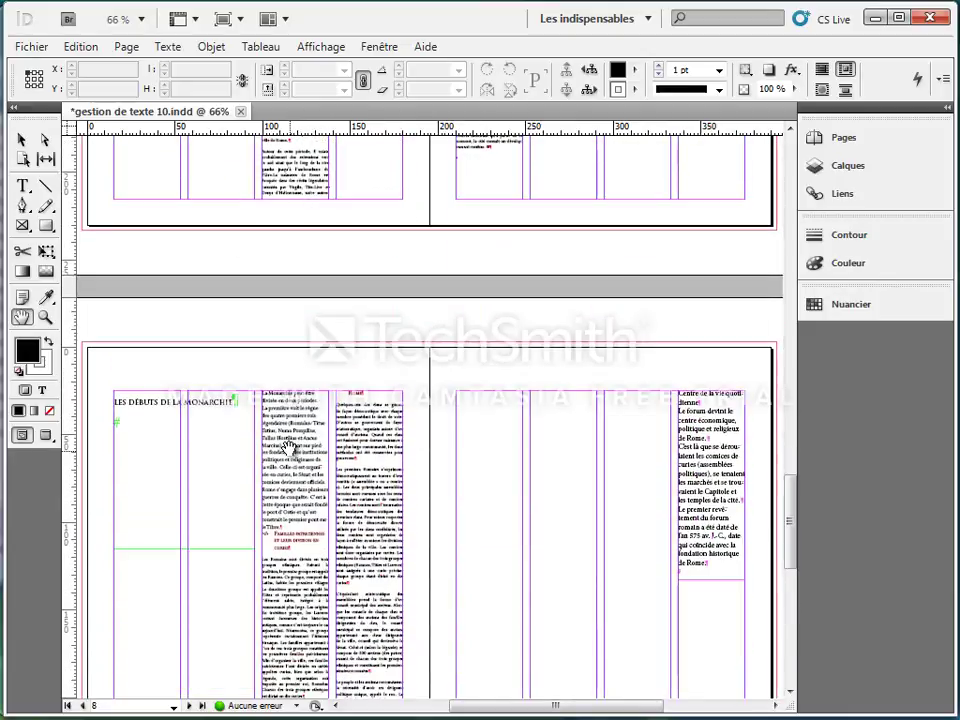
{"action": "key", "text": "t"}
{"action": "left_click_drag", "start_coordinate": [264, 394], "coordinate": [280, 527]}
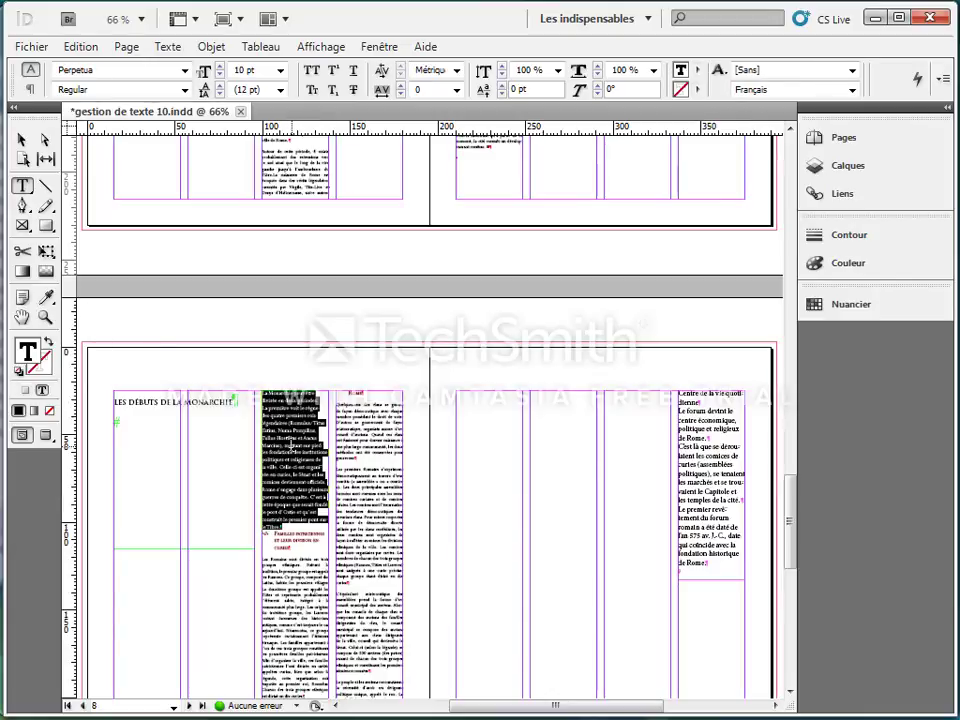
{"action": "left_click", "coordinate": [45, 299]}
{"action": "scroll", "coordinate": [343, 315], "scroll_direction": "up", "scroll_amount": 5}
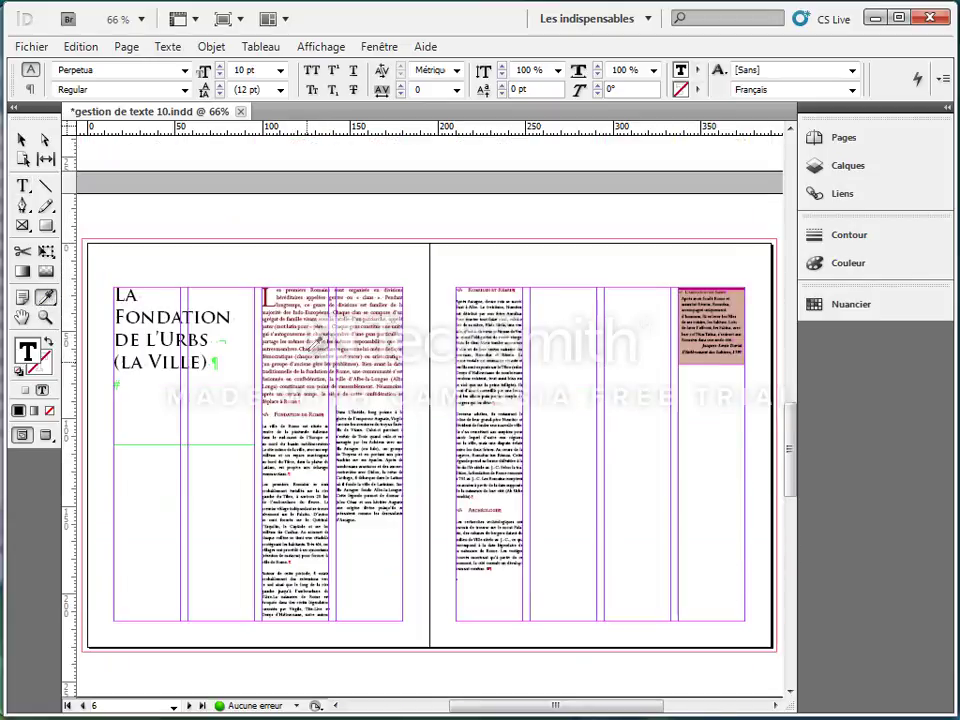
{"action": "left_click", "coordinate": [260, 400]}
{"action": "scroll", "coordinate": [336, 519], "scroll_direction": "down", "scroll_amount": 5}
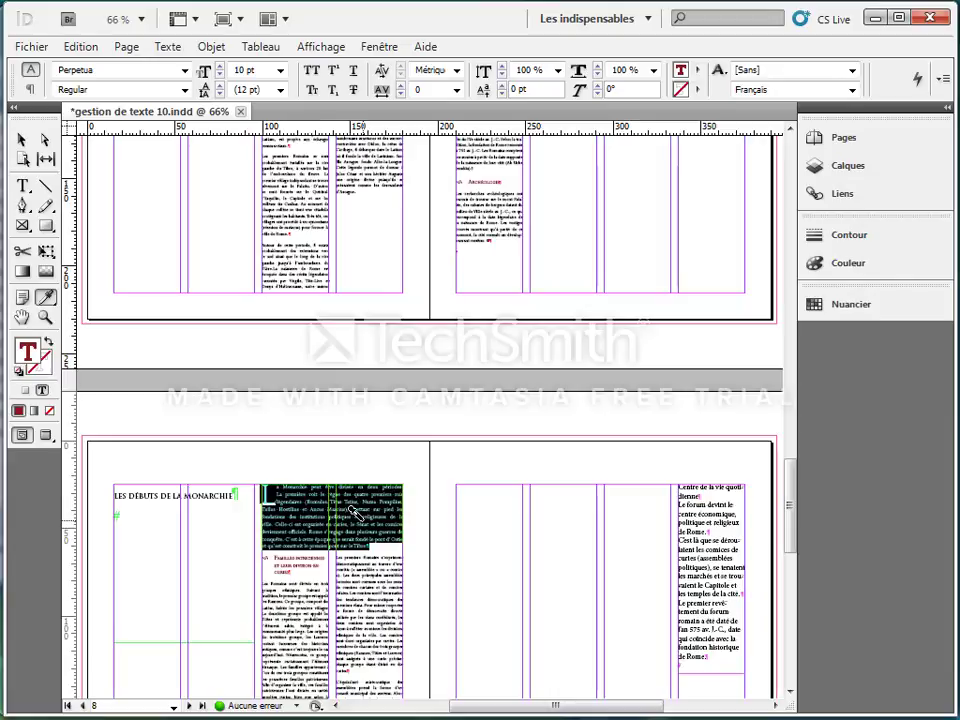
Apply the sampled introduction formatting to the page 10 paragraph beginning "La deuxième période"
{"action": "scroll", "coordinate": [352, 515], "scroll_direction": "down", "scroll_amount": 5}
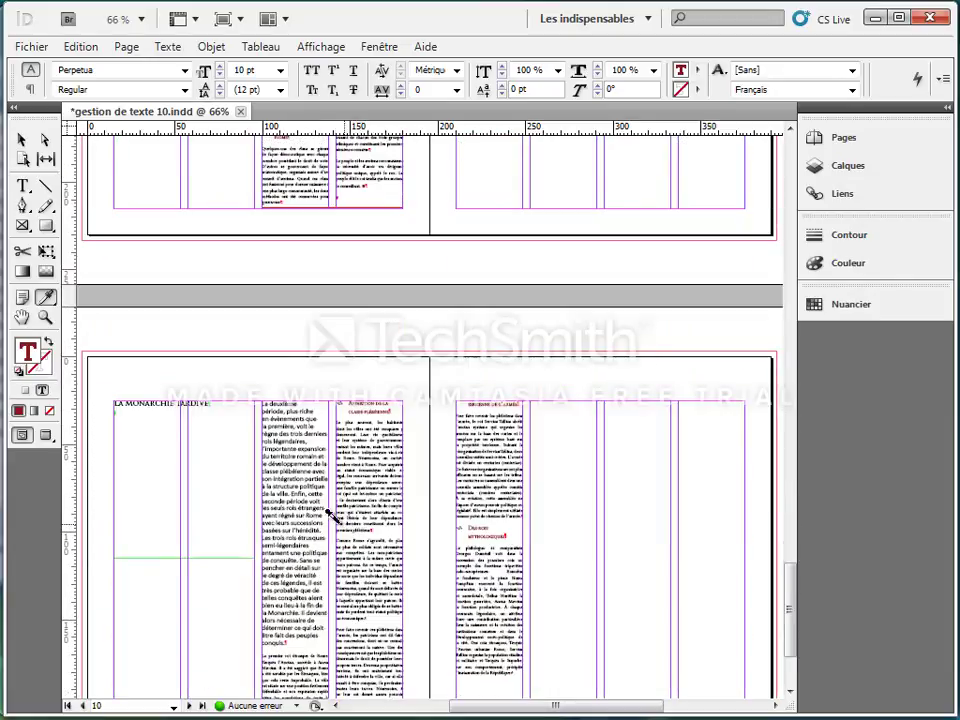
{"action": "scroll", "coordinate": [330, 514], "scroll_direction": "down", "scroll_amount": 2}
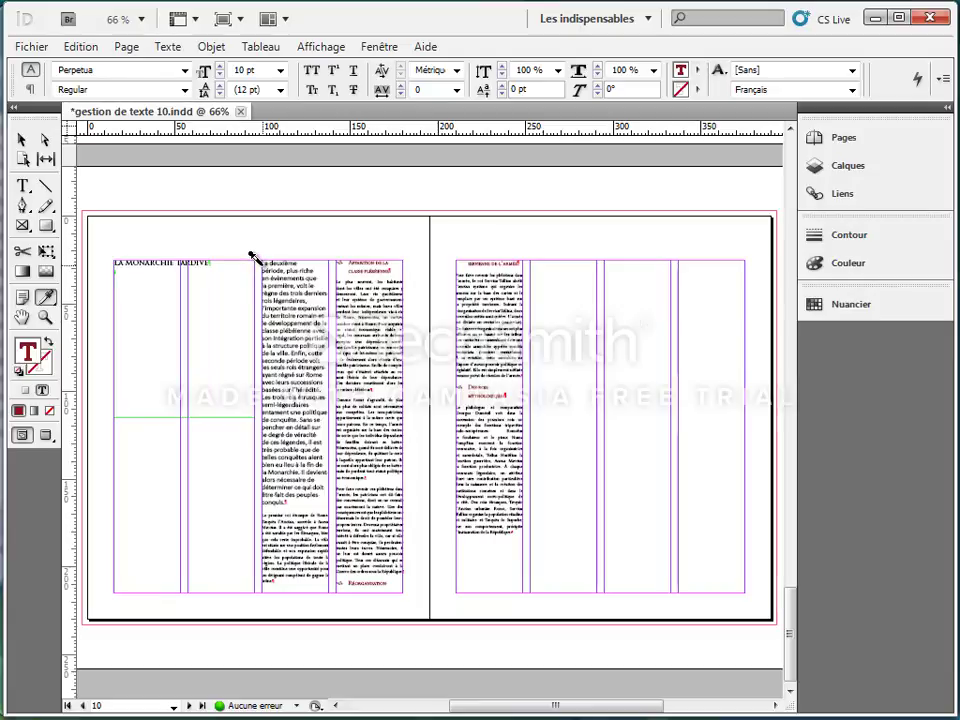
{"action": "left_click_drag", "start_coordinate": [252, 256], "coordinate": [290, 505]}
{"action": "left_click", "coordinate": [290, 500]}
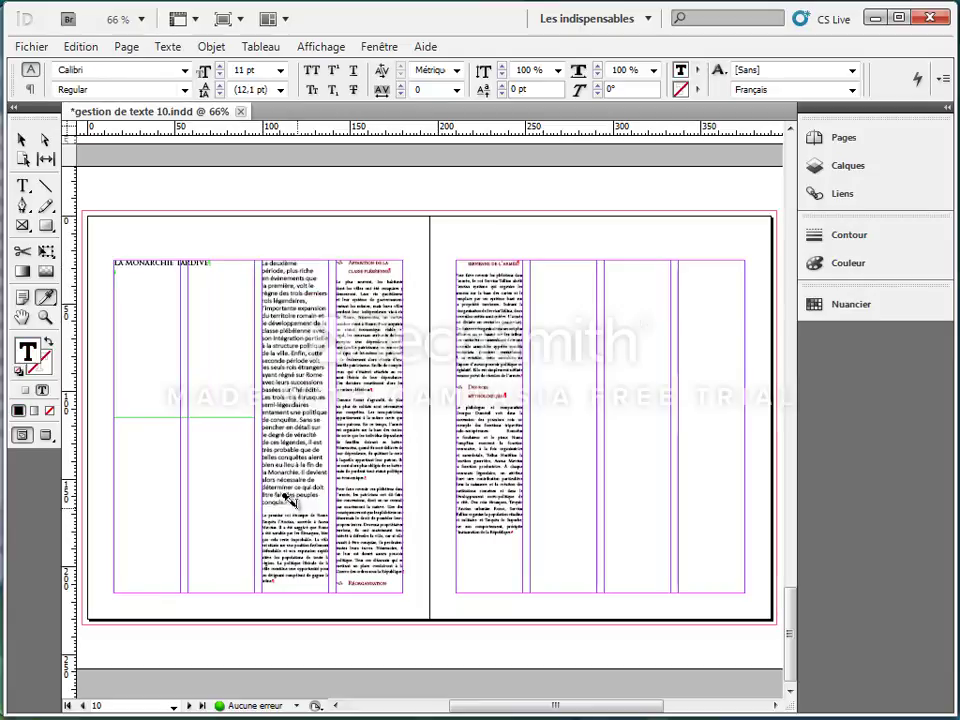
{"action": "key", "text": "ctrl+z"}
{"action": "key", "text": "Escape"}
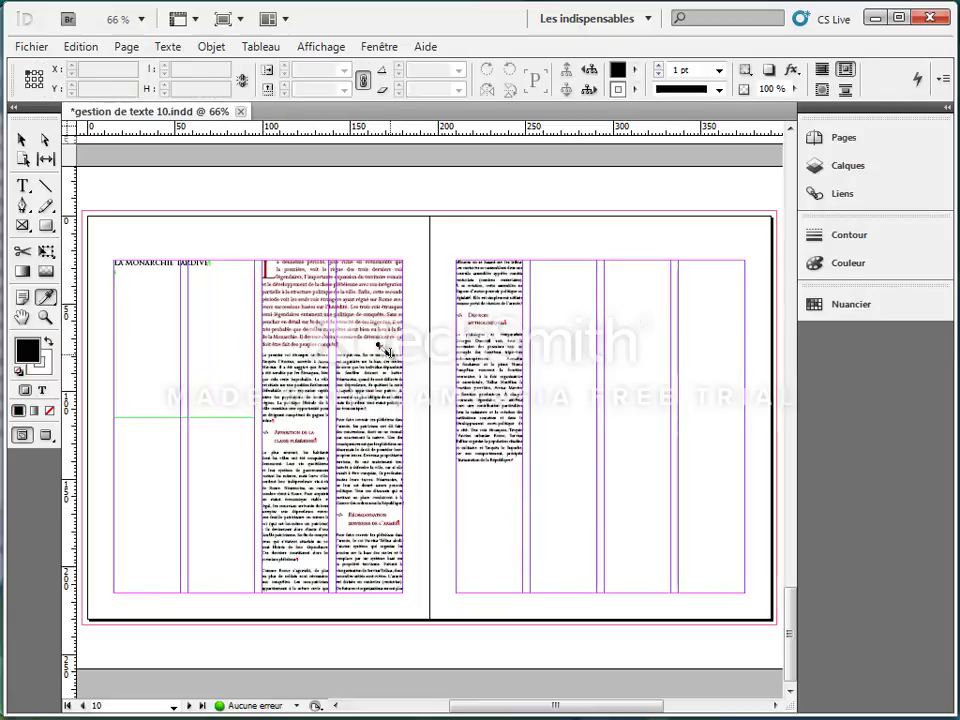
Copy the formatting of the title "La Fondation de l'Urbs (la Ville)" onto the page 8 title "Les débuts de la monarchie"
{"action": "left_click", "coordinate": [22, 186]}
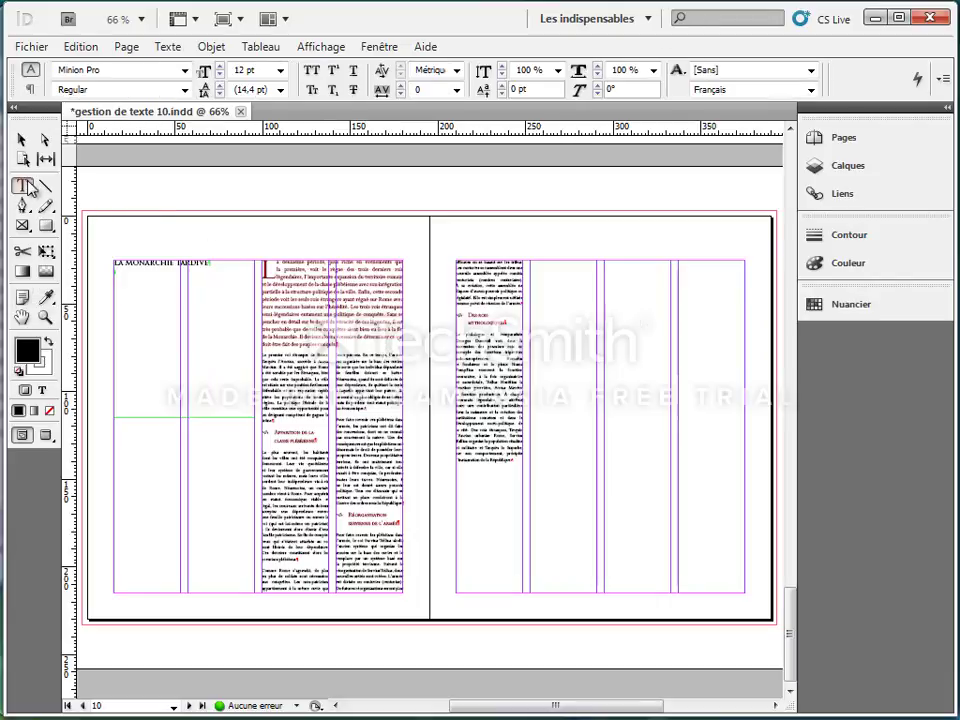
{"action": "scroll", "coordinate": [215, 363], "scroll_direction": "up", "scroll_amount": 8}
{"action": "scroll", "coordinate": [223, 343], "scroll_direction": "up", "scroll_amount": 8}
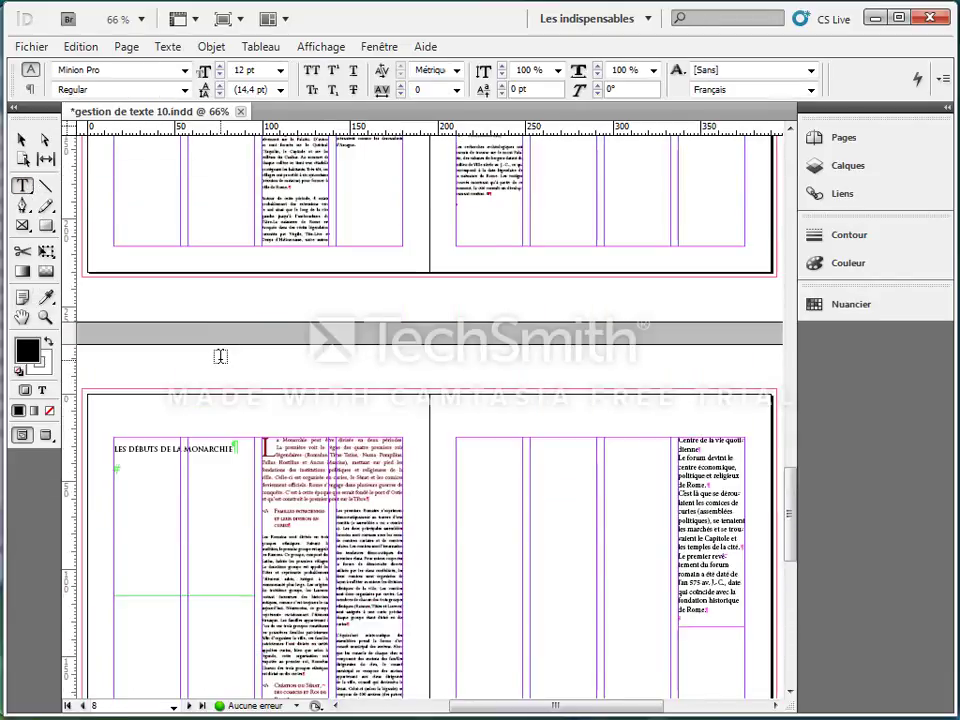
{"action": "left_click_drag", "start_coordinate": [232, 680], "coordinate": [113, 682]}
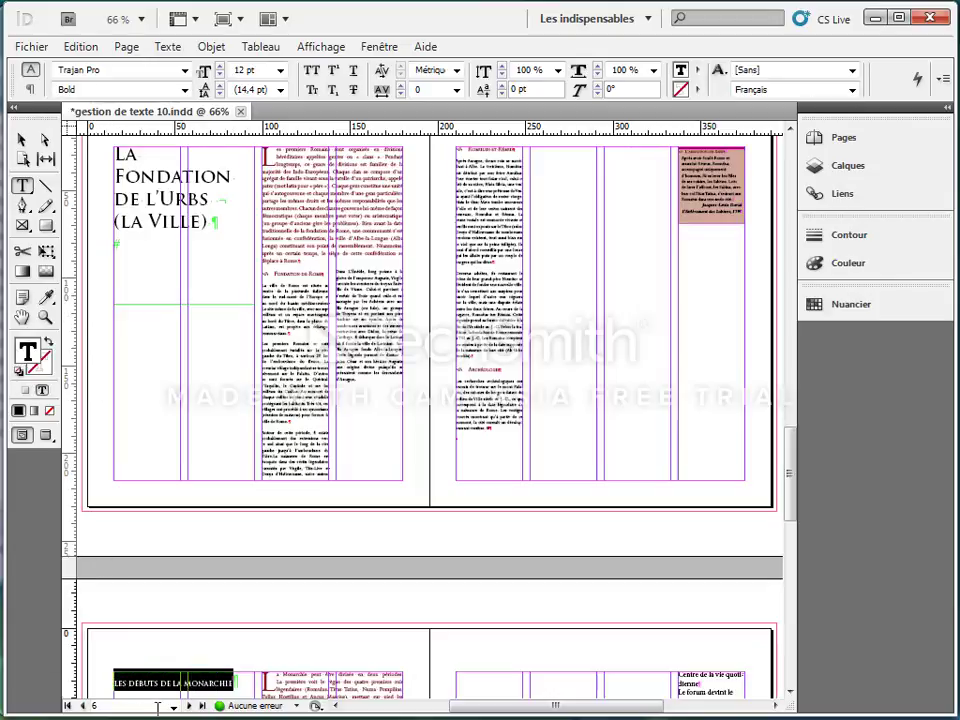
{"action": "left_click", "coordinate": [46, 300]}
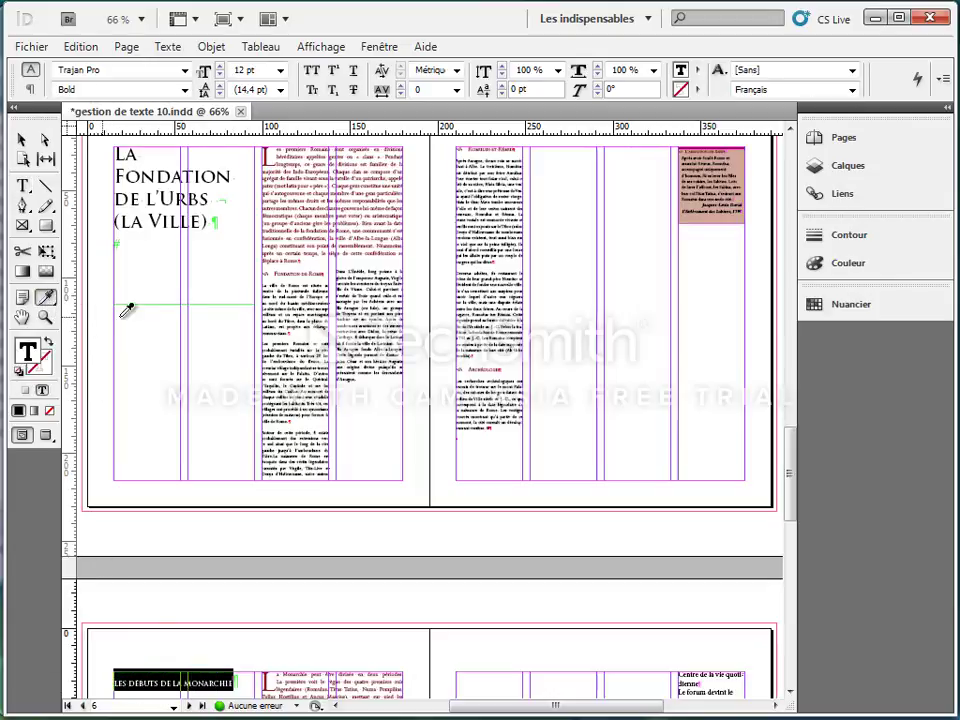
{"action": "left_click", "coordinate": [178, 174]}
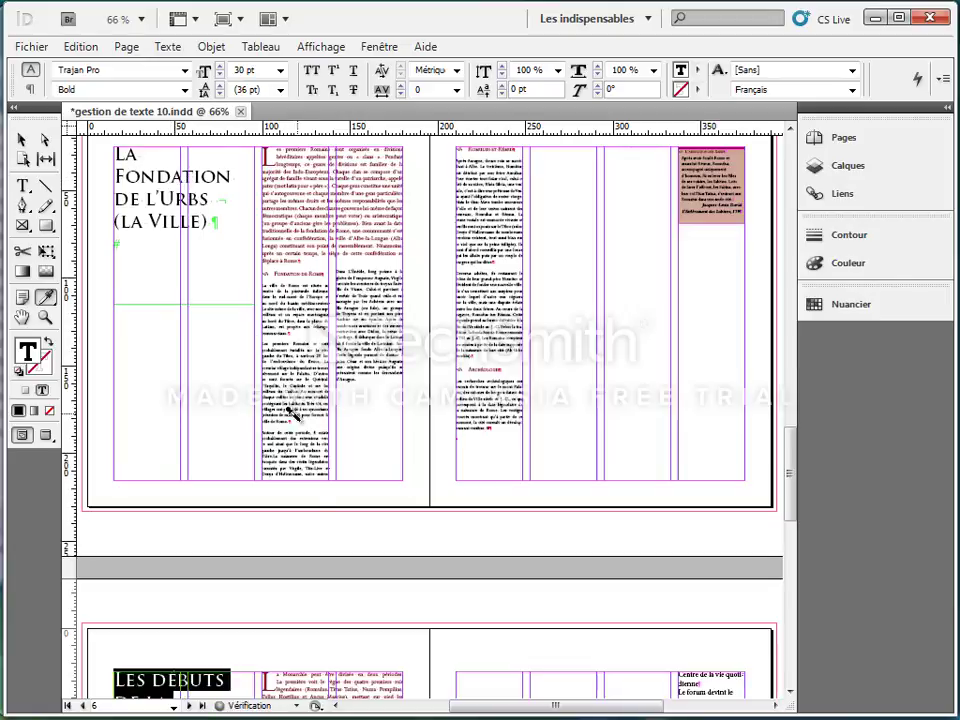
Apply the sampled title formatting to the page 10 title "La monarchie tardive"
{"action": "scroll", "coordinate": [290, 500], "scroll_direction": "down", "scroll_amount": 10}
{"action": "scroll", "coordinate": [313, 511], "scroll_direction": "down", "scroll_amount": 5}
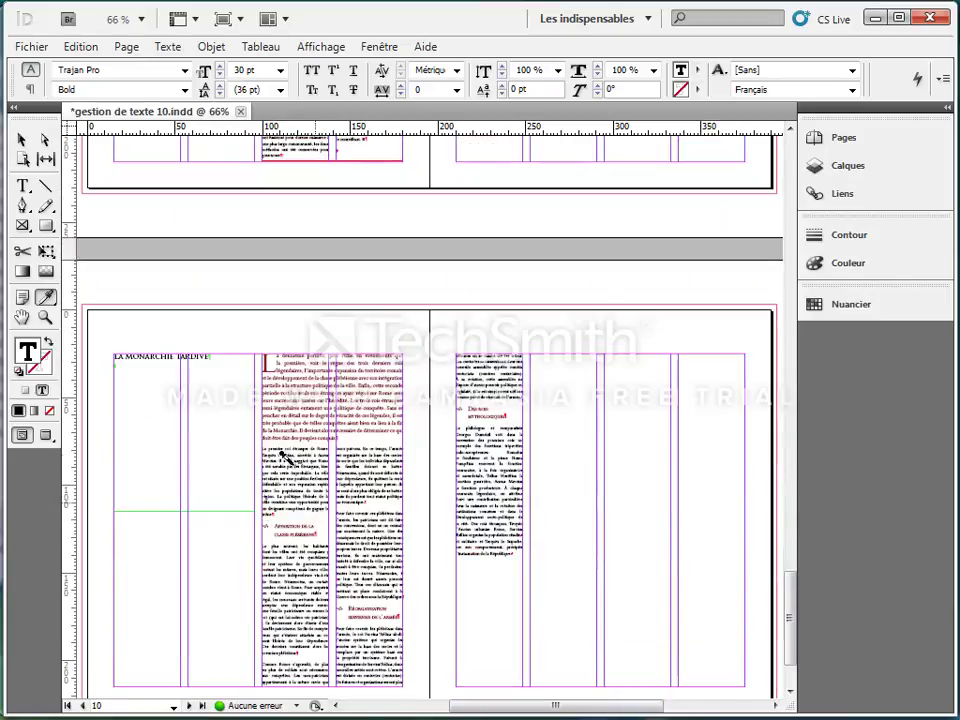
{"action": "left_click_drag", "start_coordinate": [197, 349], "coordinate": [96, 343]}
{"action": "scroll", "coordinate": [456, 566], "scroll_direction": "down", "scroll_amount": 3}
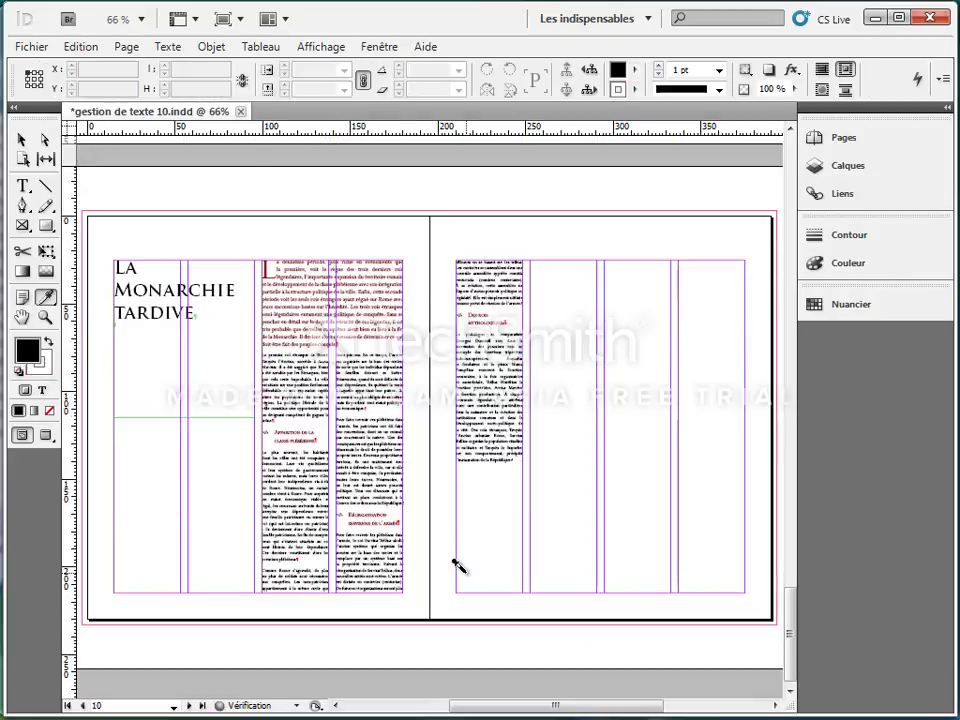
Review the titles, introductions and body text across the spreads from page 6 to page 11 for consistent formatting
{"action": "scroll", "coordinate": [456, 566], "scroll_direction": "up", "scroll_amount": 4}
{"action": "scroll", "coordinate": [456, 566], "scroll_direction": "up", "scroll_amount": 20}
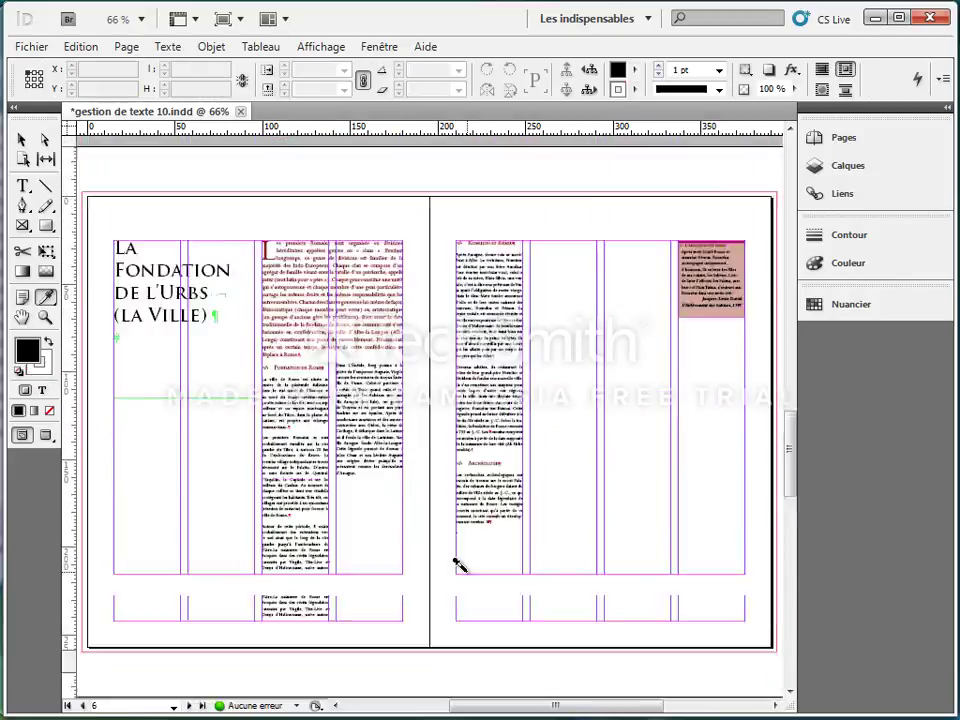
{"action": "scroll", "coordinate": [456, 566], "scroll_direction": "down", "scroll_amount": 15}
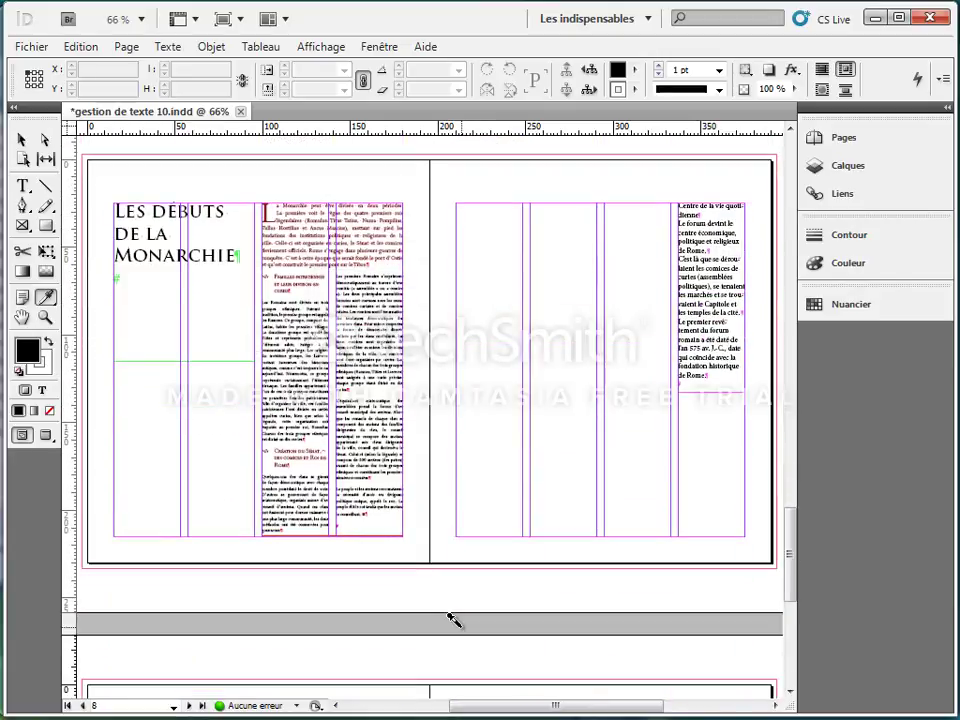
{"action": "scroll", "coordinate": [451, 620], "scroll_direction": "down", "scroll_amount": 15}
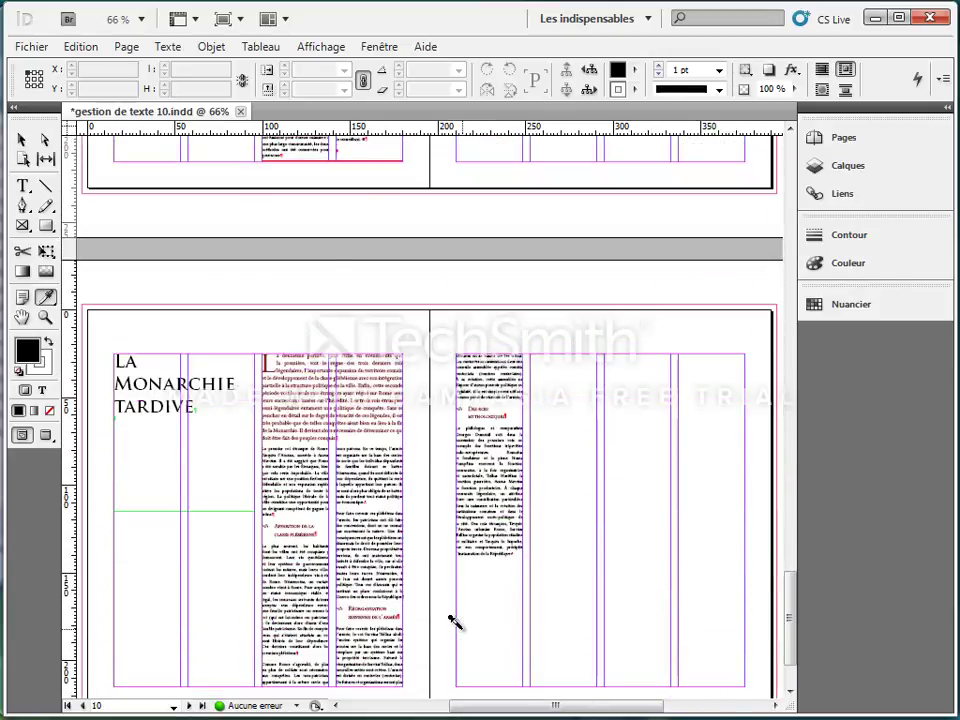
{"action": "scroll", "coordinate": [451, 620], "scroll_direction": "up", "scroll_amount": 14}
{"action": "scroll", "coordinate": [716, 478], "scroll_direction": "up", "scroll_amount": 6}
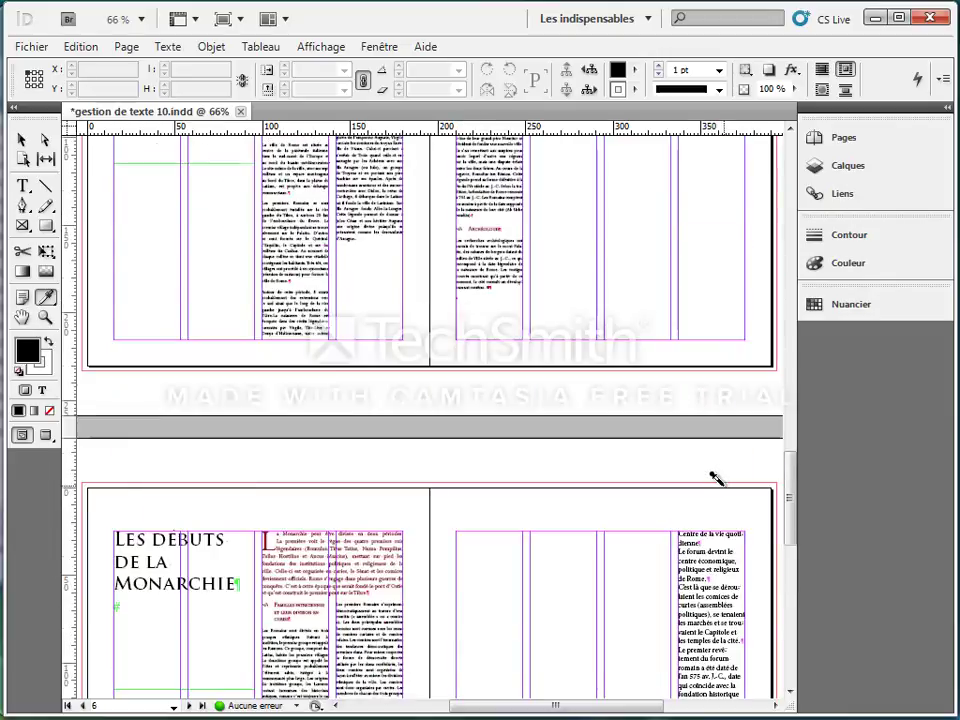
{"action": "scroll", "coordinate": [716, 478], "scroll_direction": "up", "scroll_amount": 8}
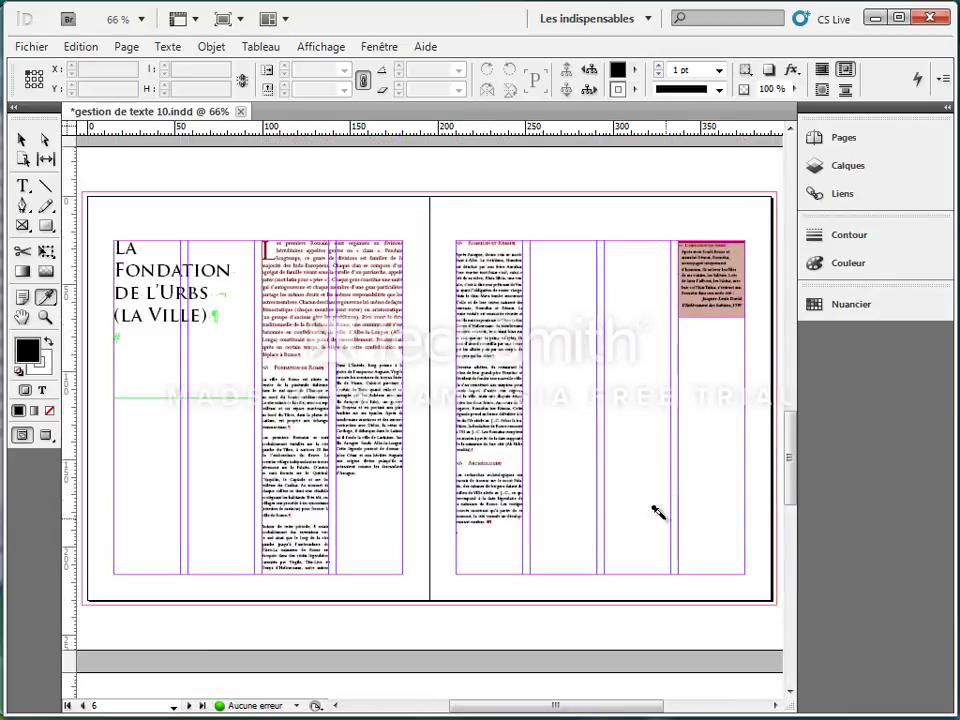
Apply the page 7 sidebar's body formatting to the page 9 sidebar text from "Le forum devint" to "fondation historique de Rome"
{"action": "scroll", "coordinate": [630, 491], "scroll_direction": "down", "scroll_amount": 5}
{"action": "left_click", "coordinate": [23, 188]}
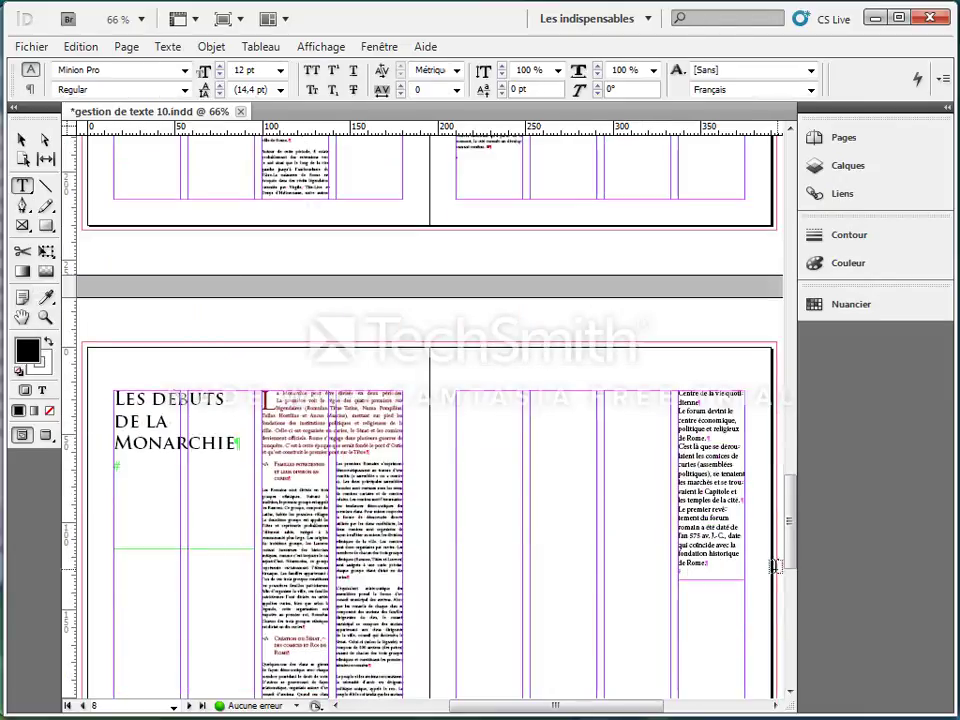
{"action": "left_click_drag", "start_coordinate": [708, 563], "coordinate": [680, 413]}
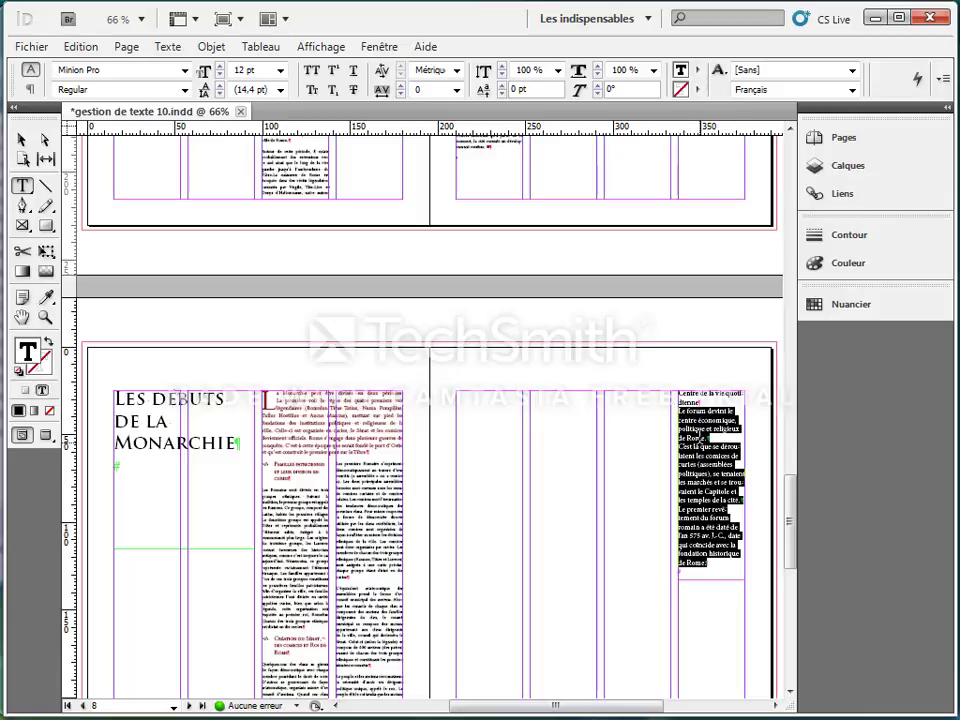
{"action": "left_click", "coordinate": [45, 297]}
{"action": "scroll", "coordinate": [628, 386], "scroll_direction": "up", "scroll_amount": 8}
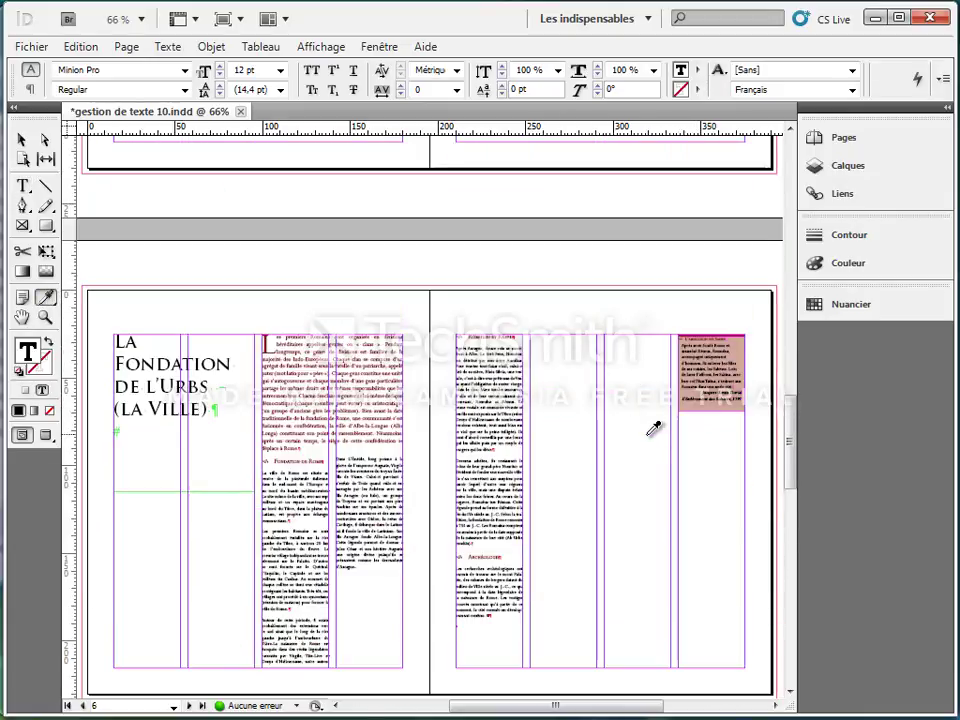
{"action": "left_click", "coordinate": [706, 372]}
{"action": "scroll", "coordinate": [700, 563], "scroll_direction": "down", "scroll_amount": 5}
{"action": "scroll", "coordinate": [684, 566], "scroll_direction": "down", "scroll_amount": 3}
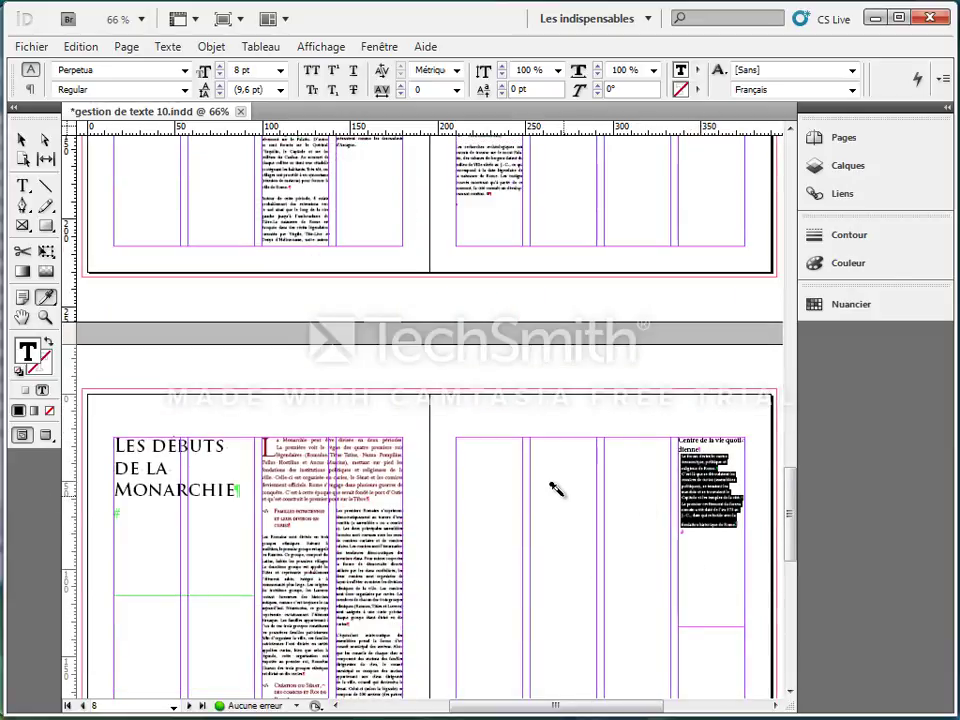
Apply the page 7 sidebar heading's formatting to the page 9 sidebar heading "Centre de la vie quotidienne"
{"action": "left_click", "coordinate": [22, 188]}
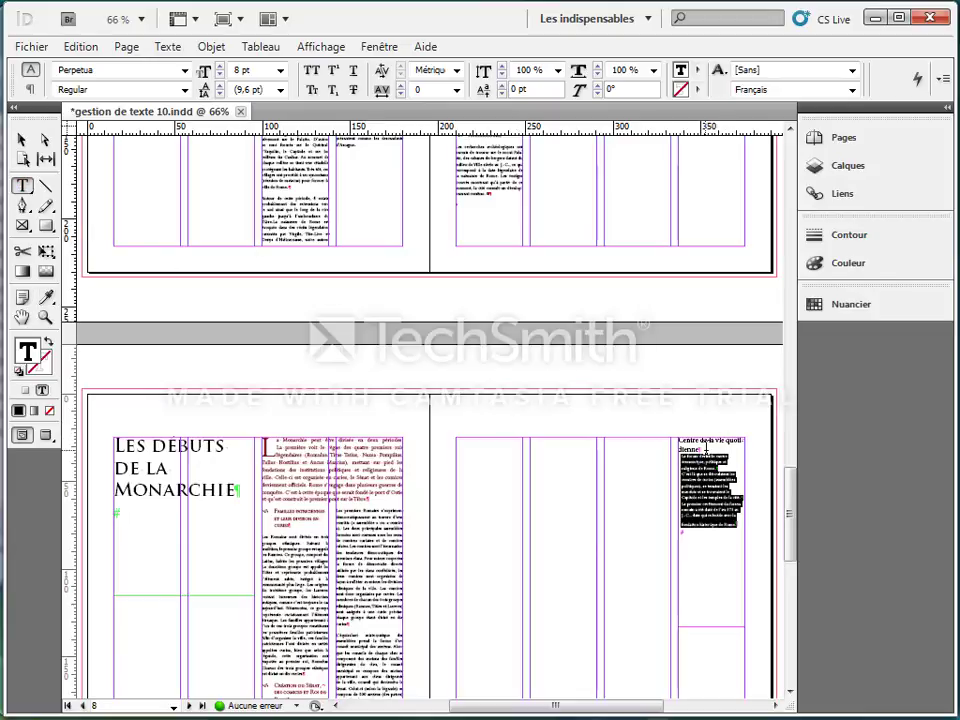
{"action": "left_click_drag", "start_coordinate": [701, 451], "coordinate": [684, 437]}
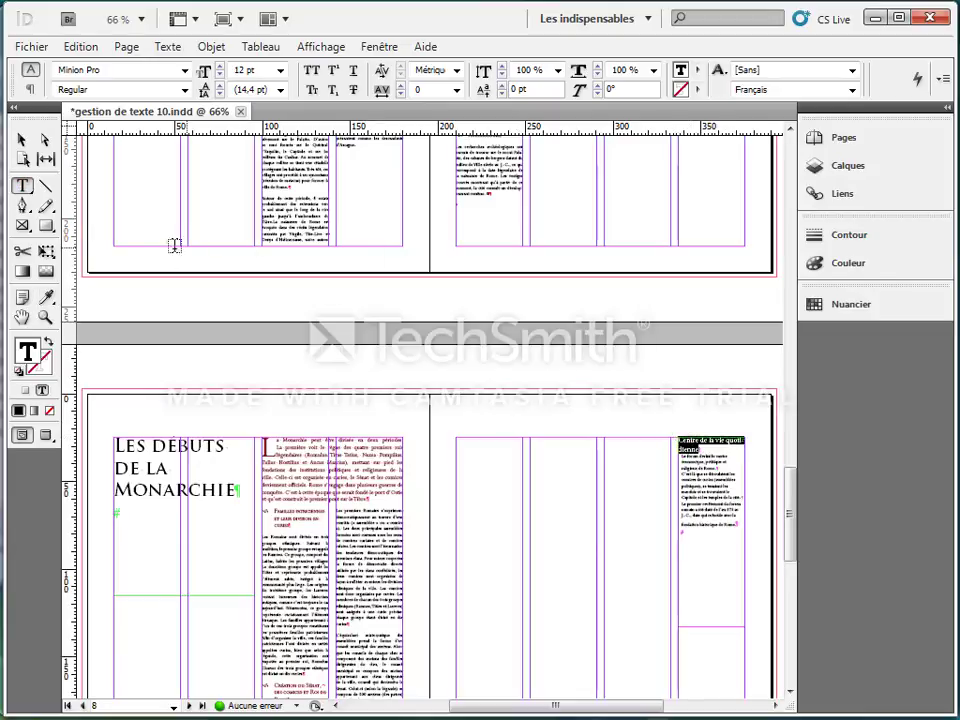
{"action": "left_click", "coordinate": [45, 297]}
{"action": "scroll", "coordinate": [589, 368], "scroll_direction": "up", "scroll_amount": 3}
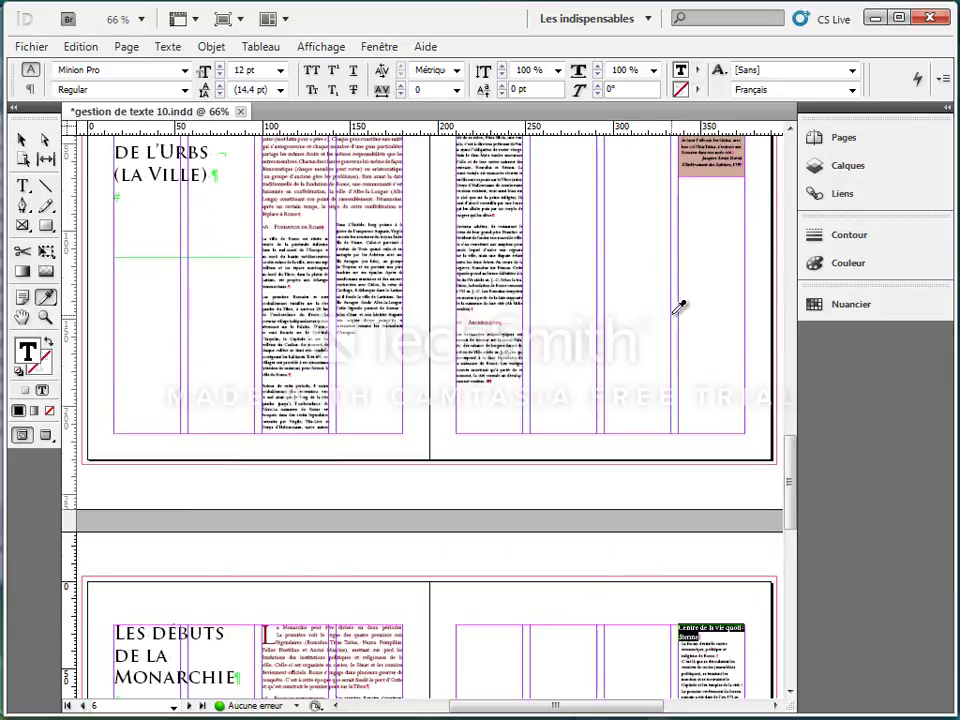
{"action": "scroll", "coordinate": [700, 295], "scroll_direction": "up", "scroll_amount": 2}
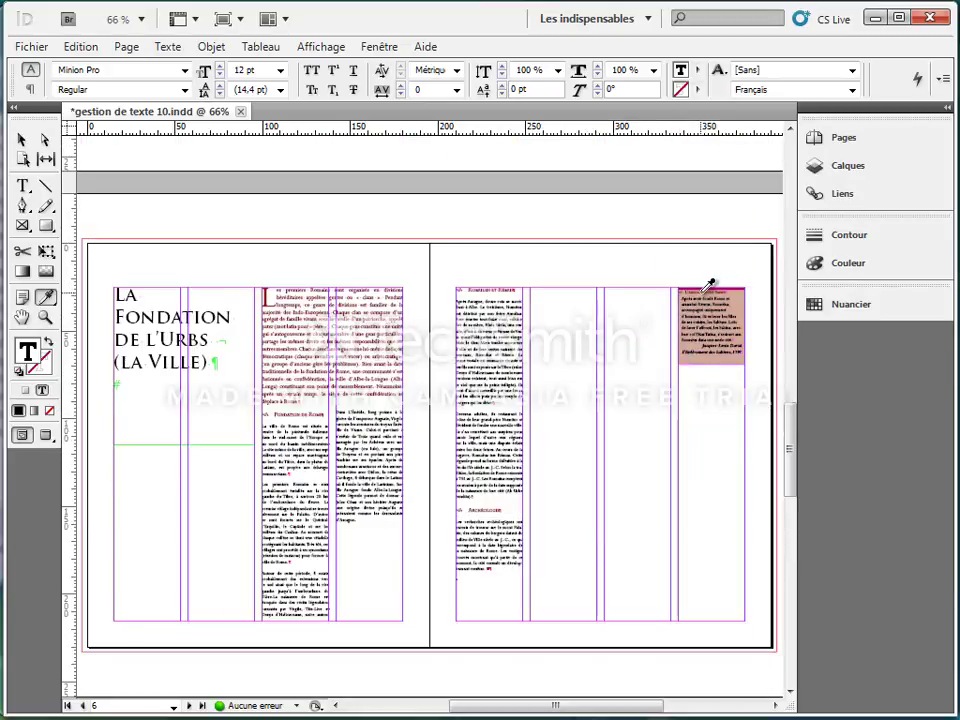
{"action": "left_click", "coordinate": [703, 295]}
{"action": "scroll", "coordinate": [670, 540], "scroll_direction": "down", "scroll_amount": 5}
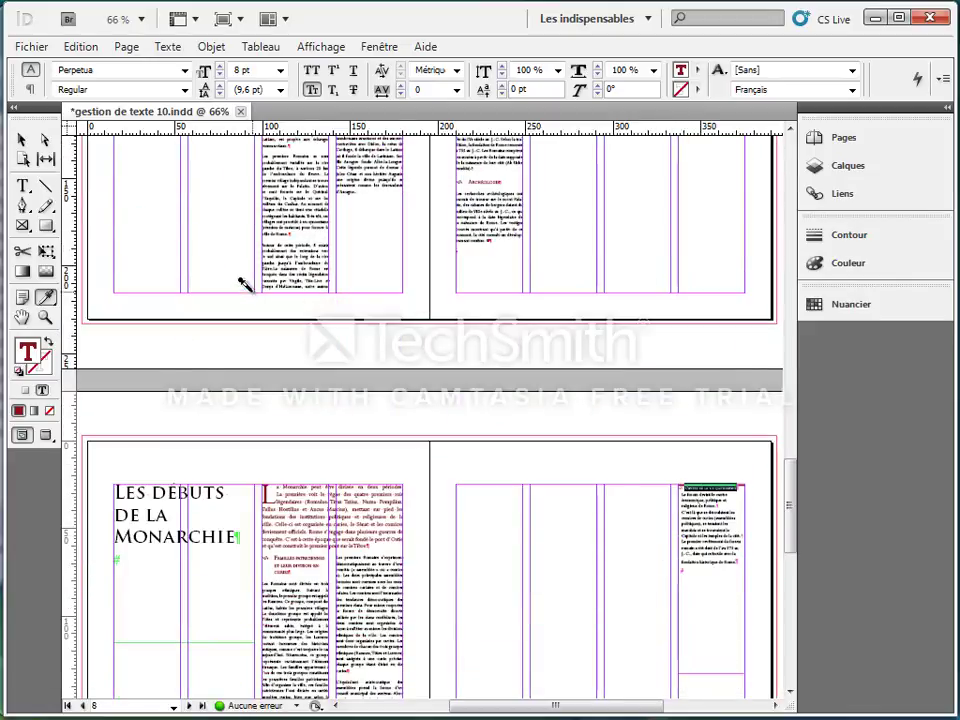
Delete the extra paragraph mark after "fondation historique de Rome." at the end of the page 9 sidebar text
{"action": "left_click", "coordinate": [45, 318]}
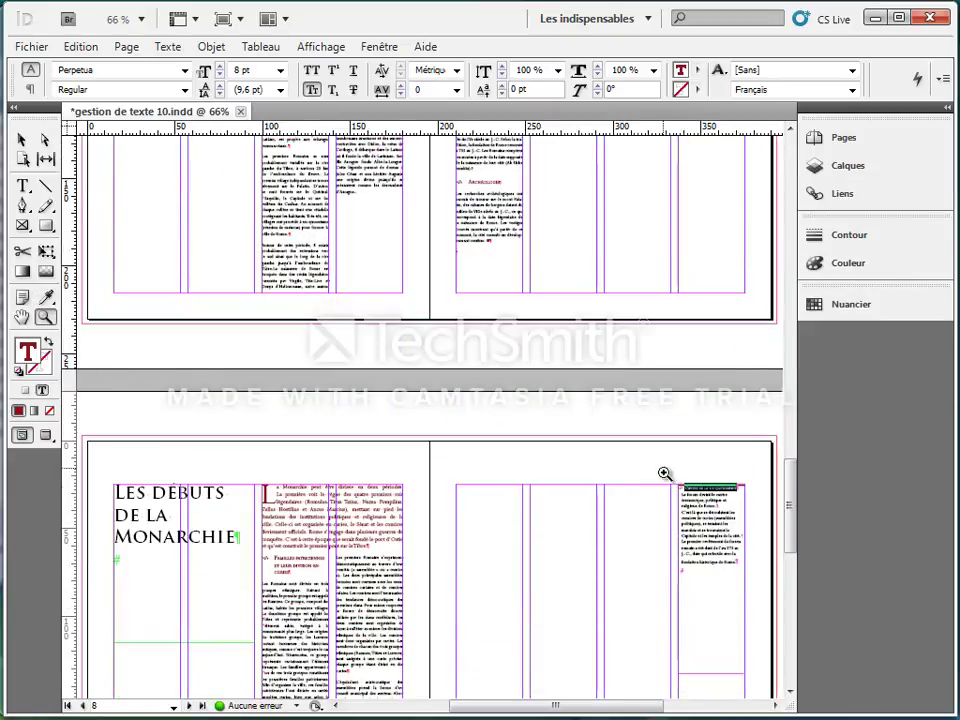
{"action": "left_click_drag", "start_coordinate": [666, 476], "coordinate": [771, 639]}
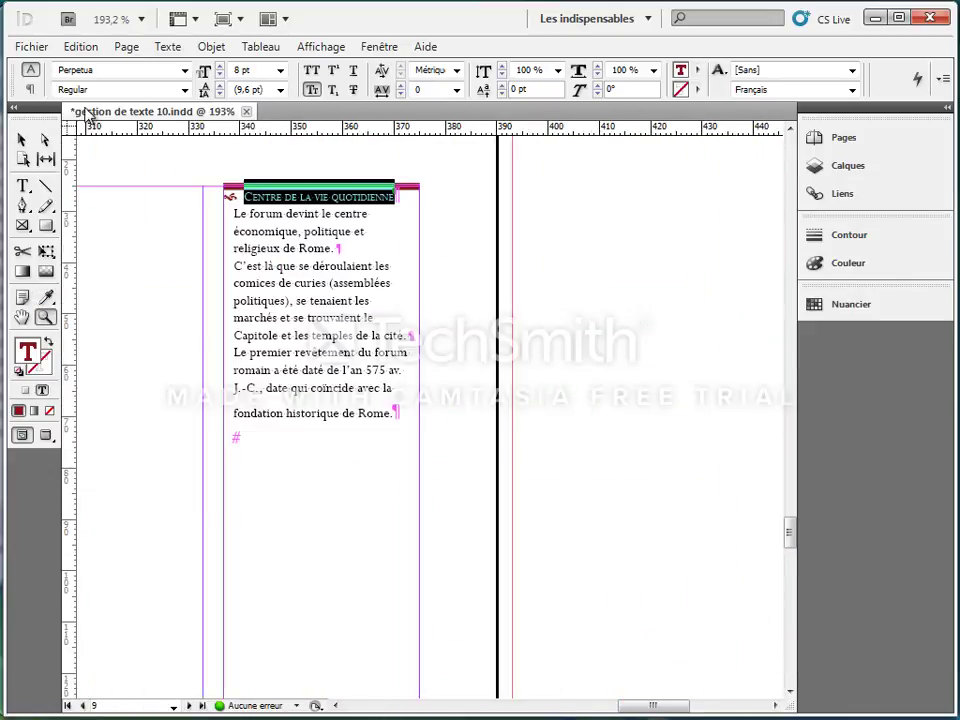
{"action": "left_click", "coordinate": [22, 139]}
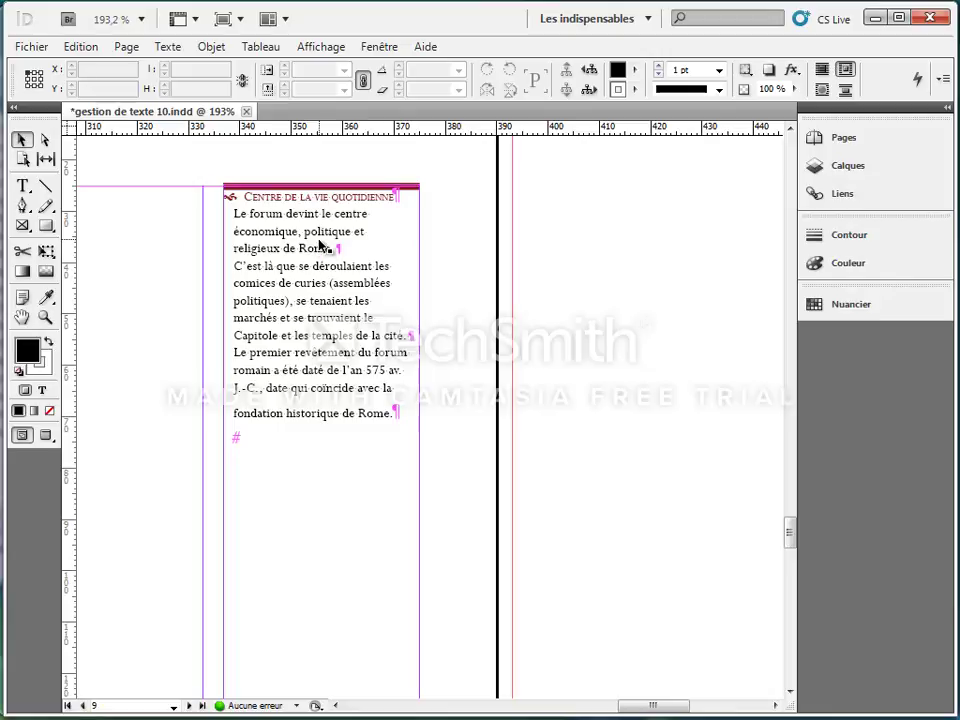
{"action": "left_click", "coordinate": [22, 187]}
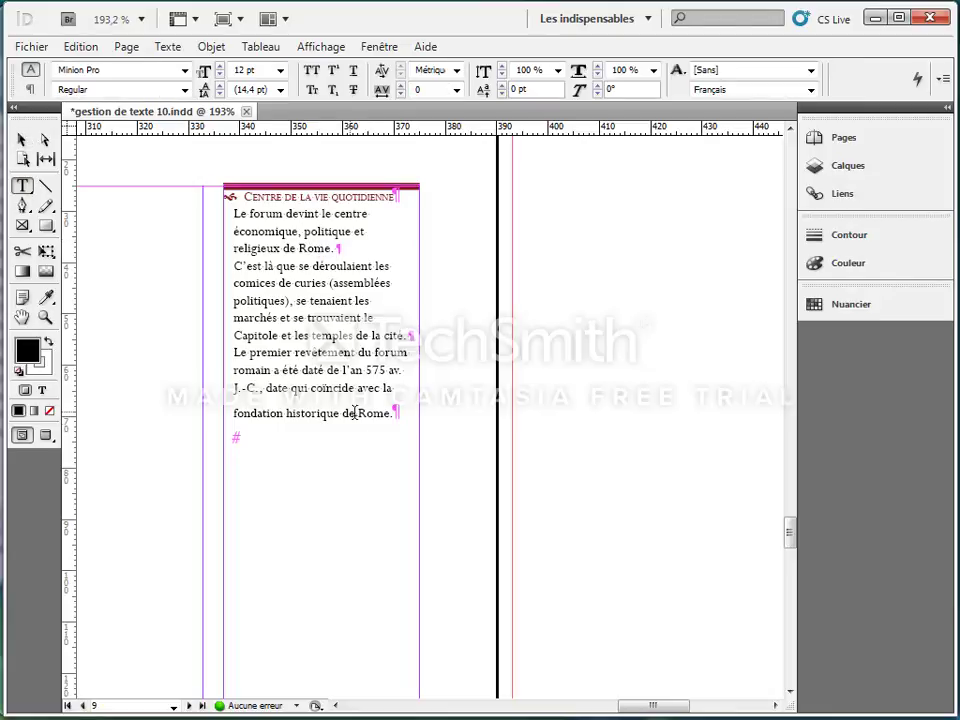
{"action": "left_click_drag", "start_coordinate": [393, 410], "coordinate": [398, 411]}
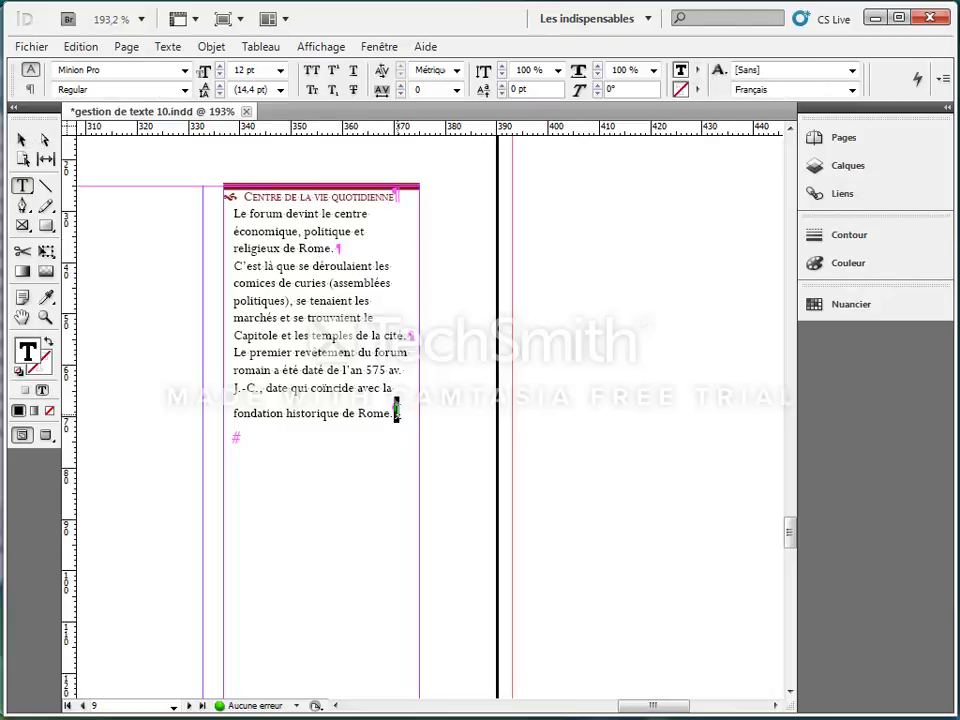
{"action": "key", "text": "Delete"}
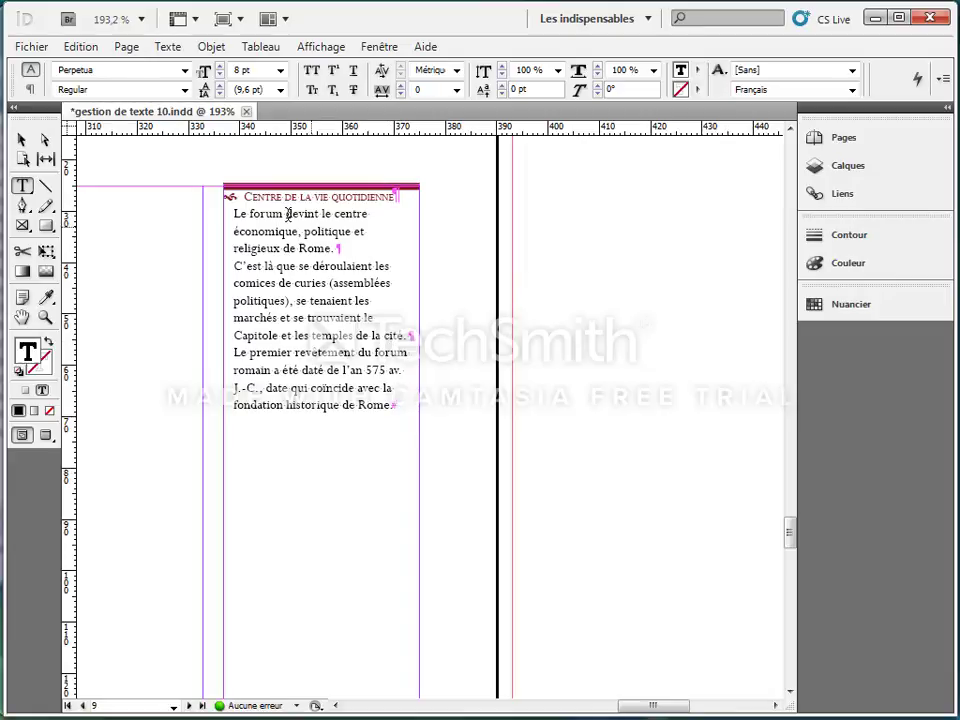
Shorten the page 9 sidebar's text frame from its lower edge to a height of 50 mm
{"action": "left_click", "coordinate": [21, 141]}
{"action": "left_click_drag", "start_coordinate": [319, 291], "coordinate": [320, 292]}
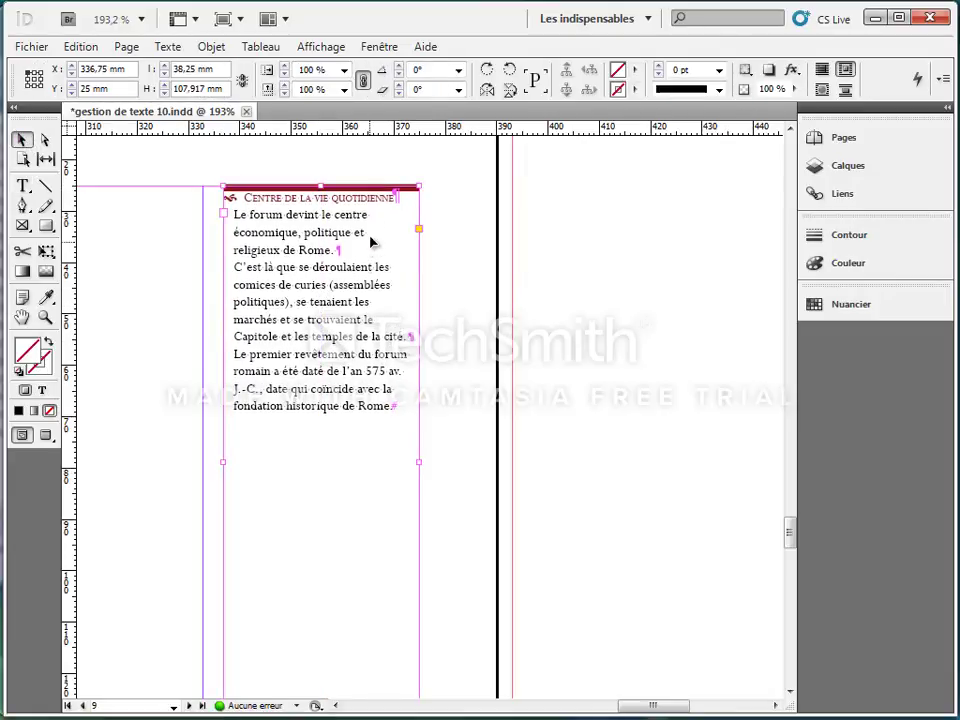
{"action": "scroll", "coordinate": [459, 516], "scroll_direction": "down", "scroll_amount": 3}
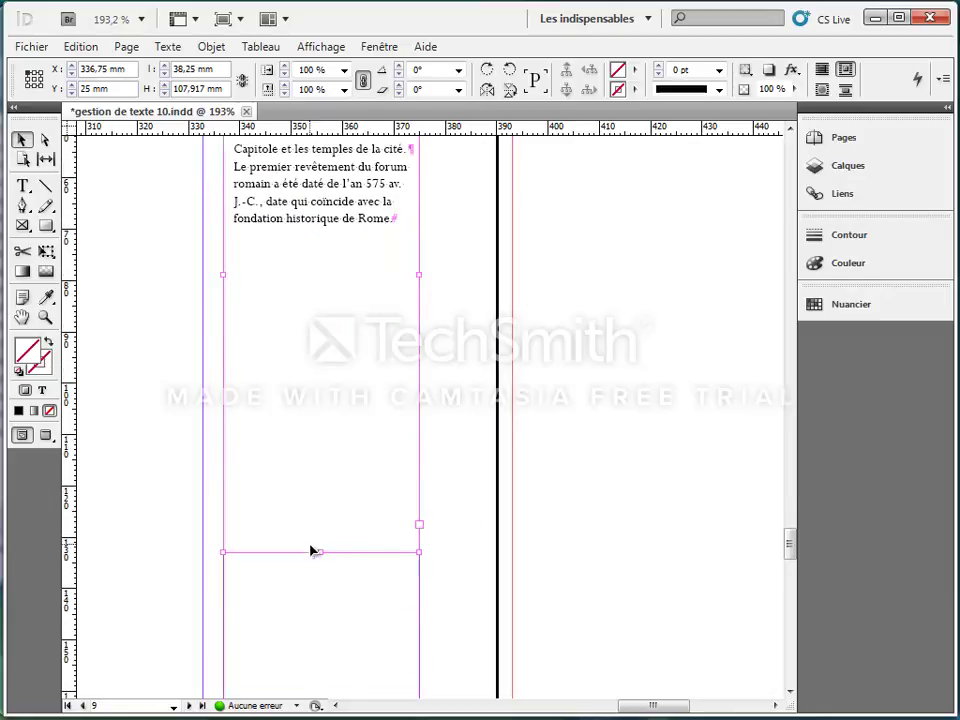
{"action": "left_click_drag", "start_coordinate": [322, 551], "coordinate": [338, 254]}
Fill the page 9 sidebar frame with the 30% tint of the dark red C=28 M=100 J=95 N=33 swatch
{"action": "left_click", "coordinate": [850, 305]}
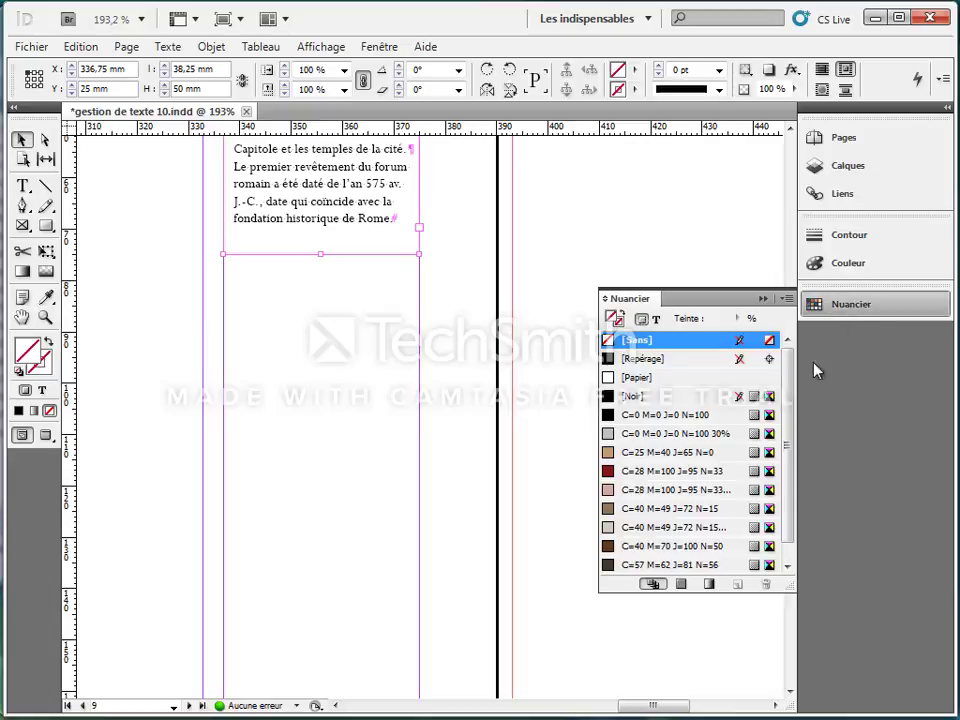
{"action": "left_click", "coordinate": [647, 492]}
{"action": "scroll", "coordinate": [437, 360], "scroll_direction": "up", "scroll_amount": 5}
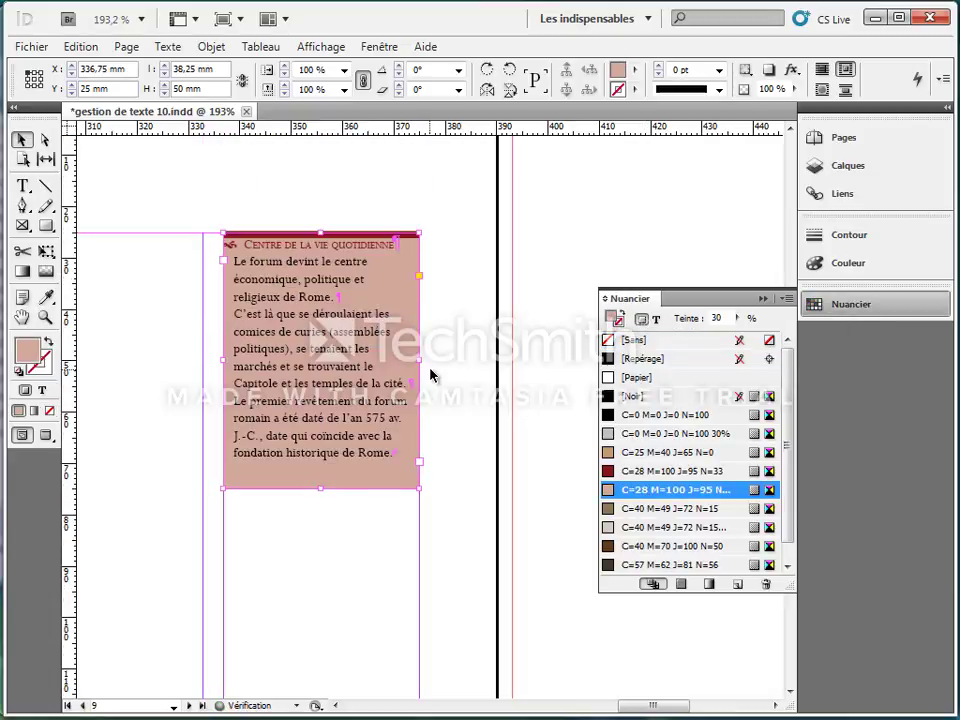
Examine the page 7 sidebar for comparison, and review the page 6–7 spread and its neighbours for consistent formatting
{"action": "scroll", "coordinate": [430, 375], "scroll_direction": "up", "scroll_amount": 10}
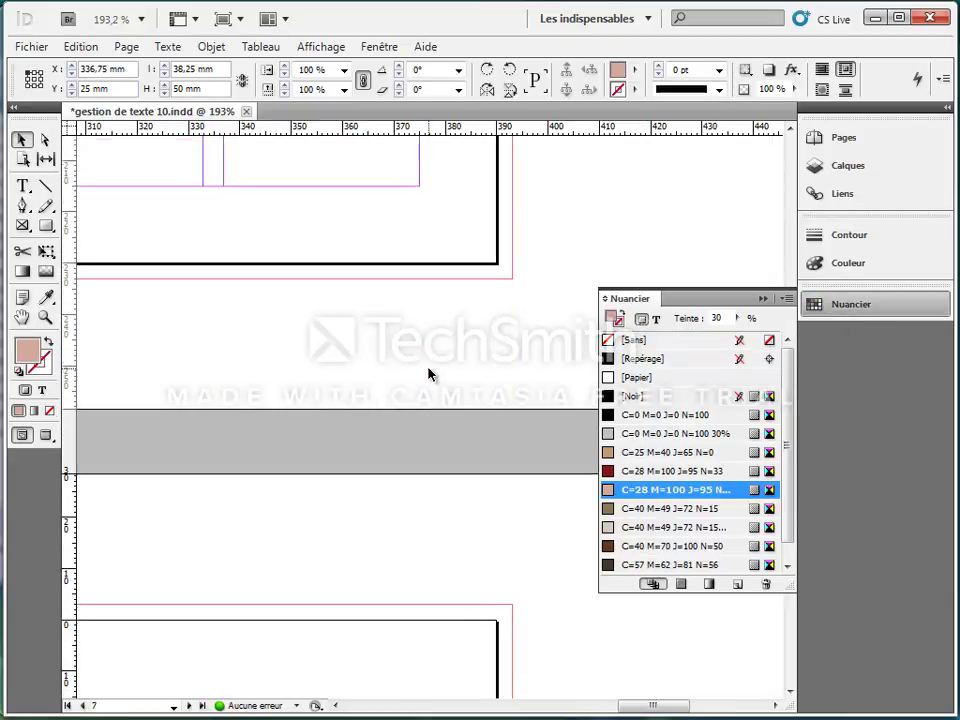
{"action": "scroll", "coordinate": [430, 375], "scroll_direction": "up", "scroll_amount": 6}
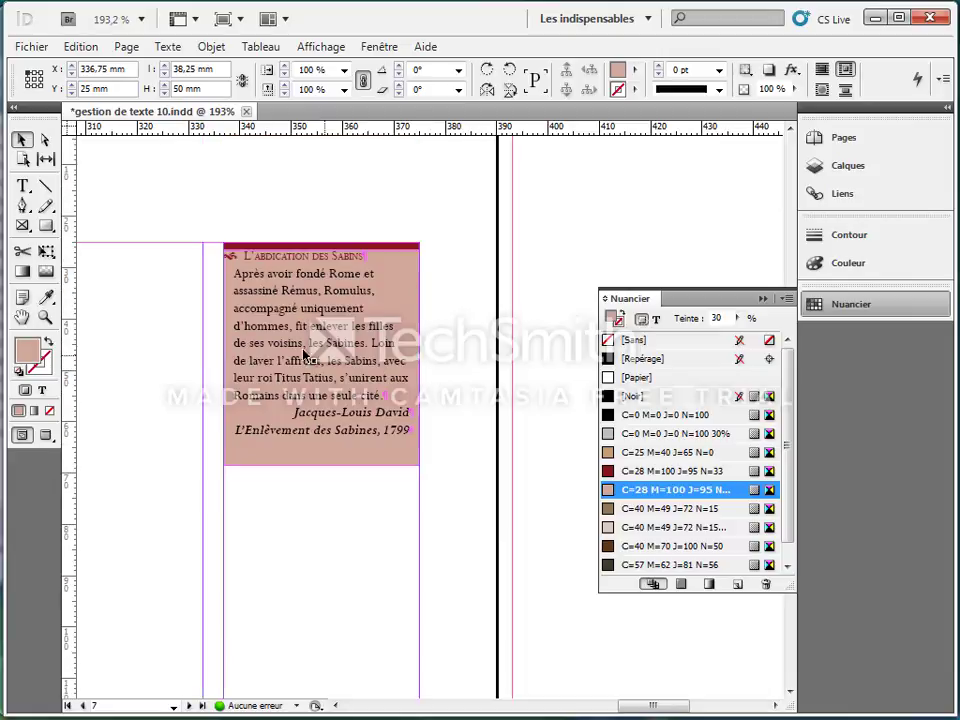
{"action": "double_click", "coordinate": [22, 317]}
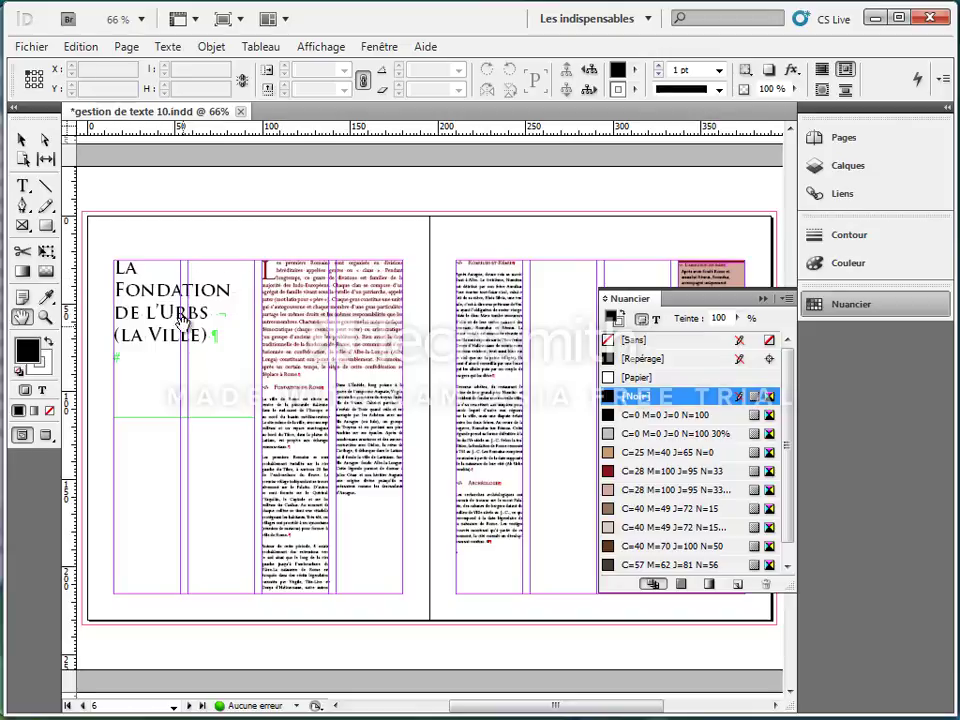
{"action": "left_click", "coordinate": [762, 300]}
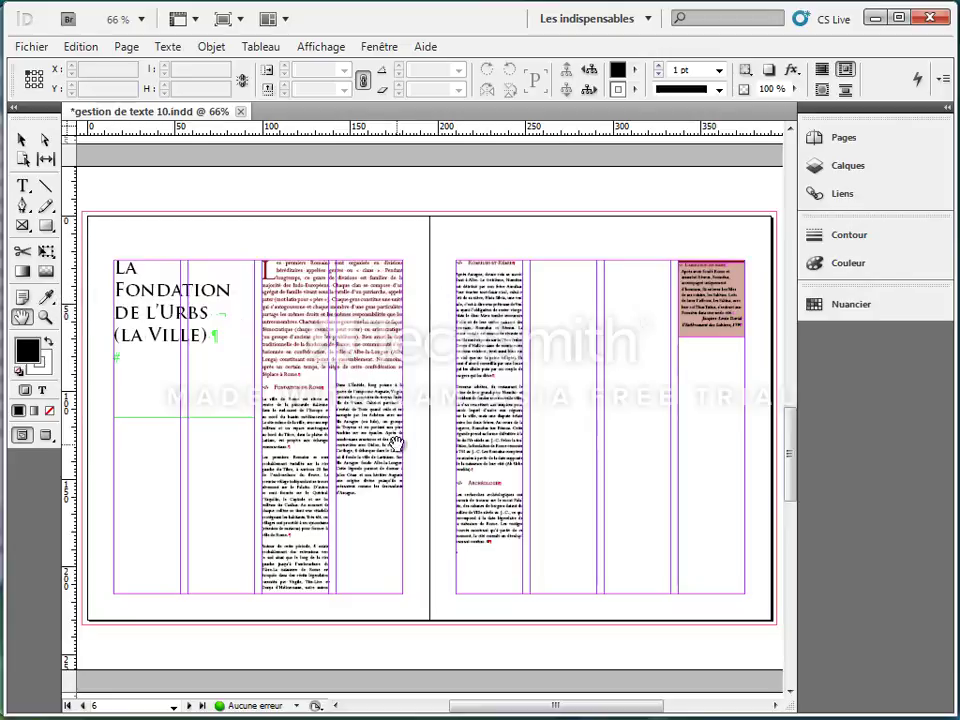
{"action": "scroll", "coordinate": [453, 415], "scroll_direction": "down", "scroll_amount": 5}
{"action": "scroll", "coordinate": [453, 415], "scroll_direction": "down", "scroll_amount": 3}
{"action": "scroll", "coordinate": [453, 415], "scroll_direction": "up", "scroll_amount": 6}
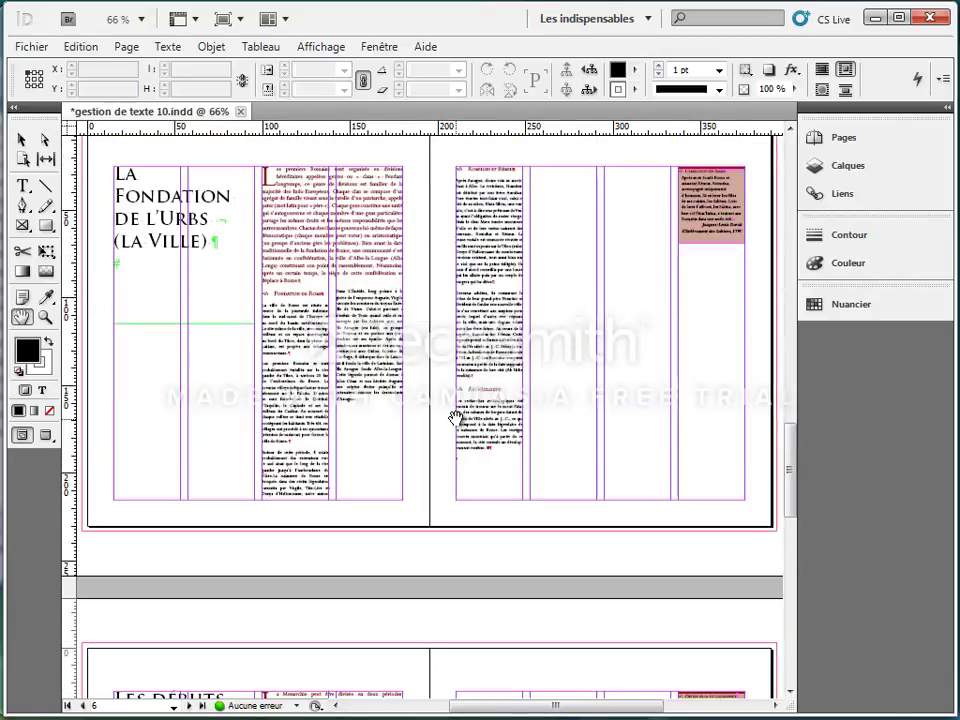
{"action": "scroll", "coordinate": [455, 415], "scroll_direction": "down", "scroll_amount": 2}
{"action": "scroll", "coordinate": [455, 415], "scroll_direction": "up", "scroll_amount": 5}
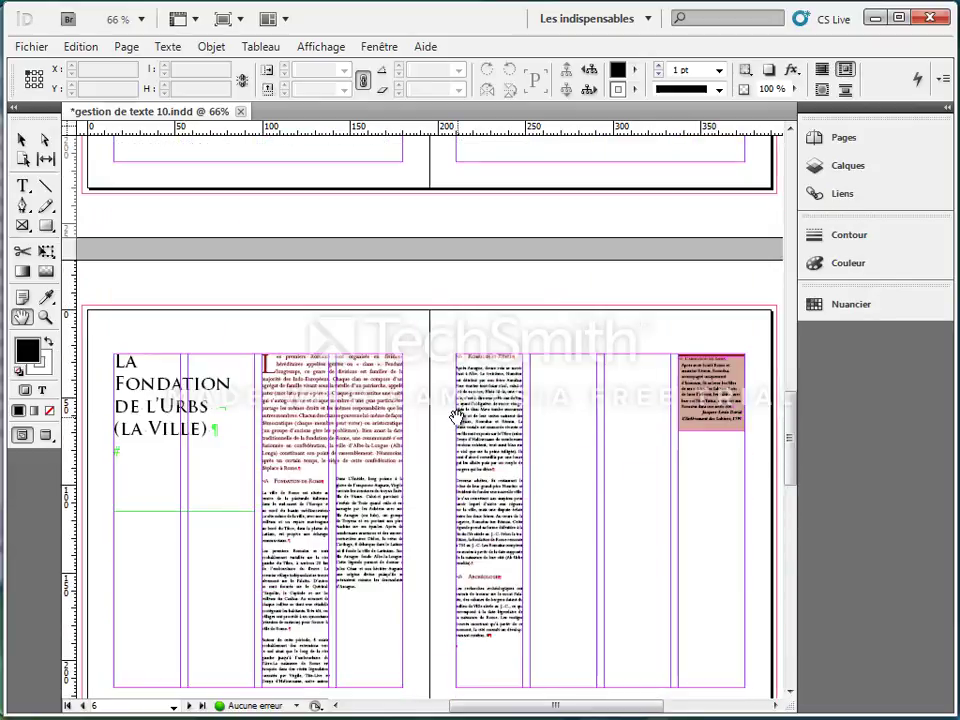